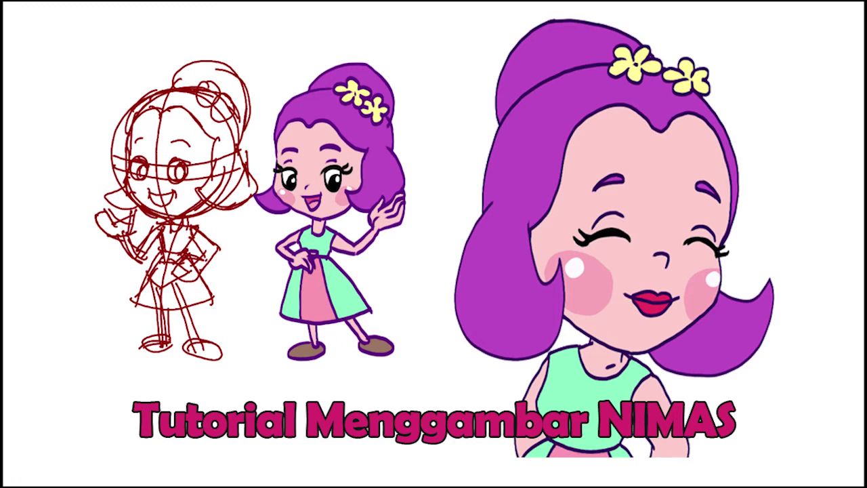
# - Sketch a dark red head circle with horizontal and vertical guide lines, and start an eye
pyautogui.moveTo(332, 98); pyautogui.dragTo(359, 101)
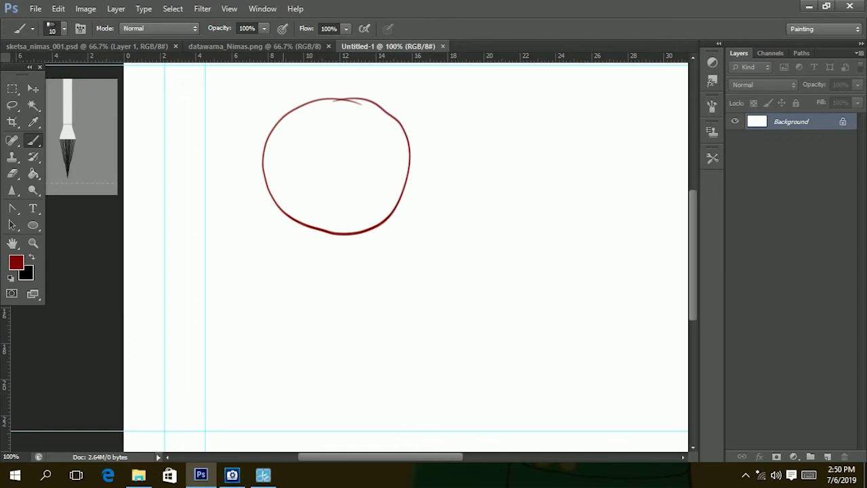
pyautogui.moveTo(238, 179); pyautogui.dragTo(447, 166)
pyautogui.moveTo(332, 84); pyautogui.dragTo(347, 254)
pyautogui.moveTo(316, 171); pyautogui.dragTo(309, 191)
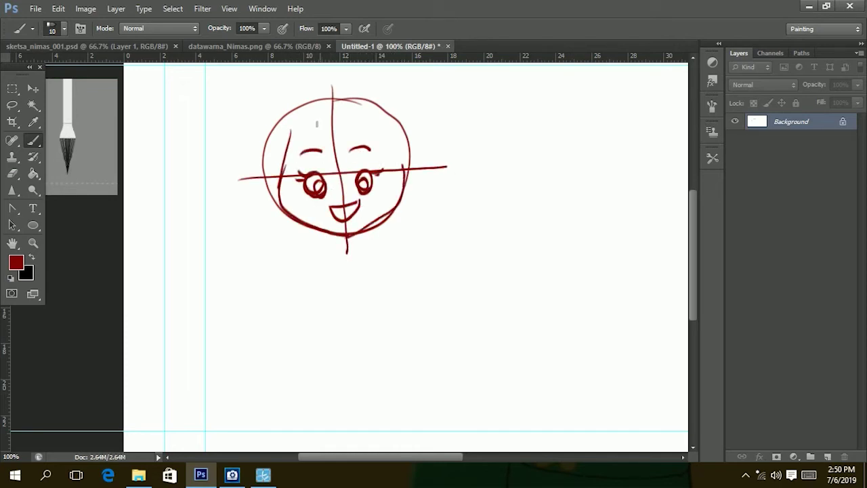
# - Draw the hair outline with curls on both sides and the oval body below the head
pyautogui.moveTo(270, 128)
pyautogui.mouseDown()
pyautogui.moveTo(380, 92)
pyautogui.moveTo(402, 160)
pyautogui.mouseUp()
pyautogui.moveTo(262, 203); pyautogui.dragTo(300, 219)
pyautogui.moveTo(392, 221); pyautogui.dragTo(447, 195)
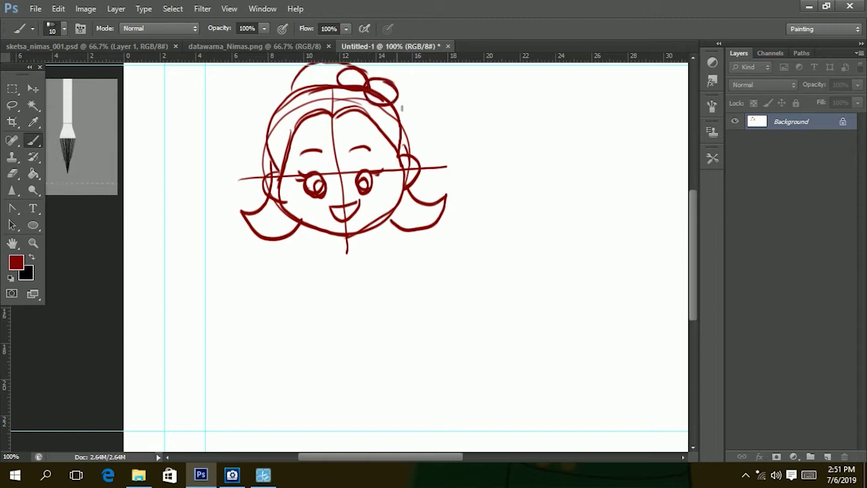
pyautogui.moveTo(316, 292); pyautogui.dragTo(366, 244)
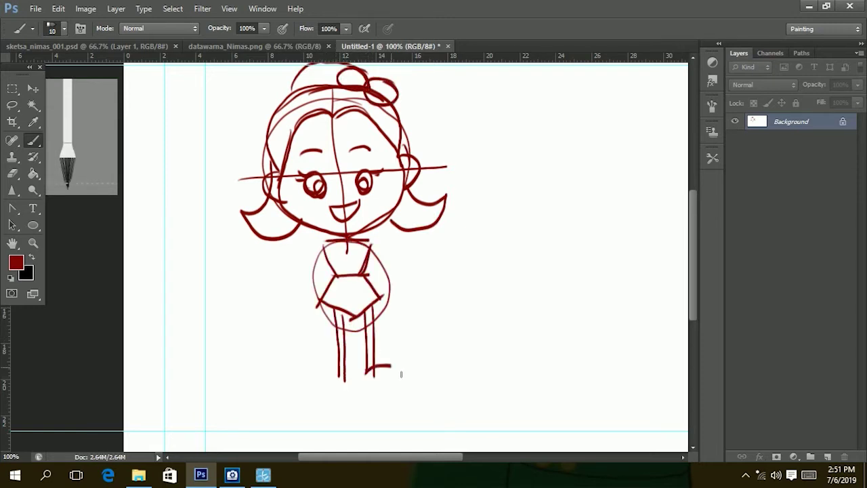
# - Add both feet and the skirt hem, then dismiss the locked-layer warning with the Move tool
pyautogui.moveTo(384, 370); pyautogui.dragTo(369, 369)
pyautogui.moveTo(345, 376); pyautogui.dragTo(338, 374)
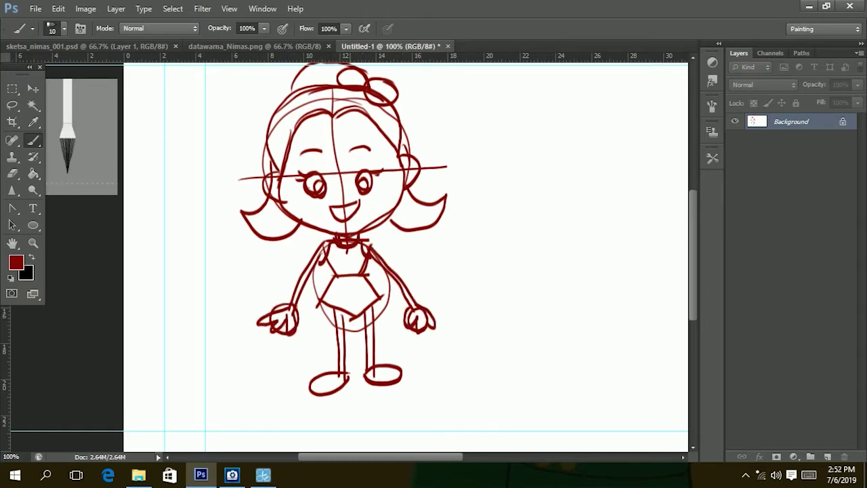
pyautogui.moveTo(333, 274); pyautogui.dragTo(390, 332)
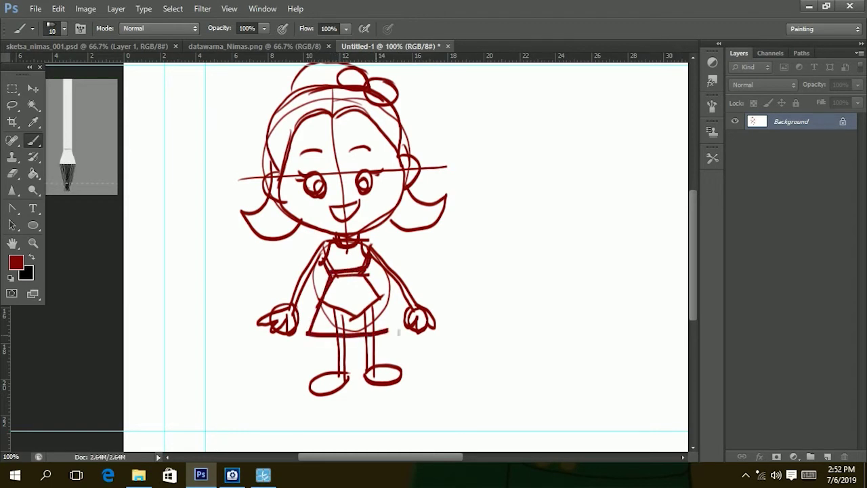
pyautogui.press('v')
pyautogui.click(163, 182)
pyautogui.press('Return')
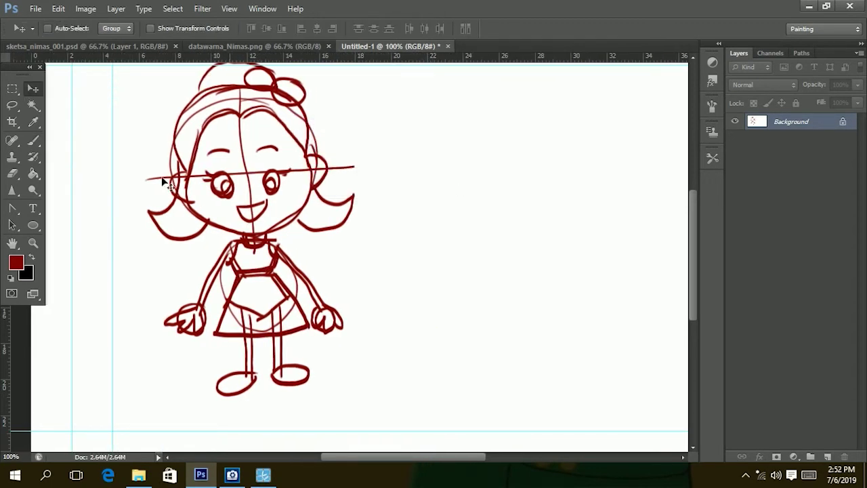
# - On a new layer, brush three horizontal height guides at head top, chin and foot level
pyautogui.click(827, 456)
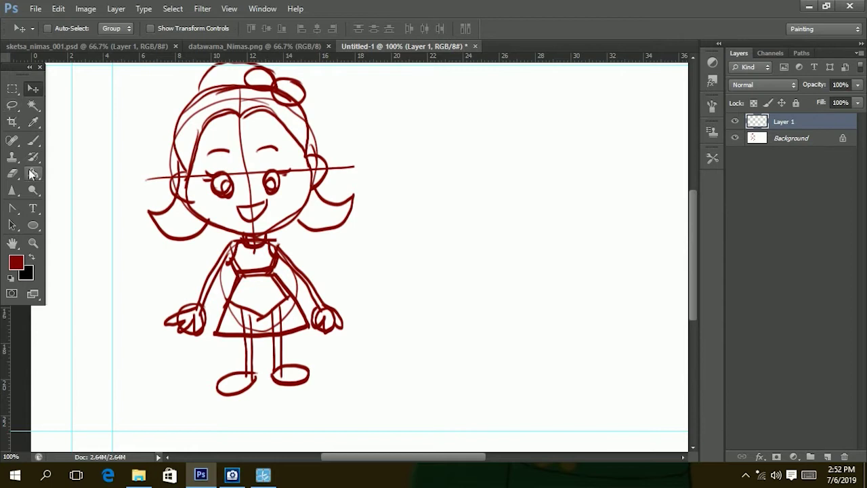
pyautogui.click(33, 140)
pyautogui.moveTo(196, 238); pyautogui.dragTo(603, 219)
pyautogui.moveTo(196, 392); pyautogui.dragTo(599, 370)
pyautogui.scroll(2, 406, 271)
pyautogui.moveTo(305, 150); pyautogui.dragTo(554, 157)
pyautogui.scroll(-3, 483, 130)
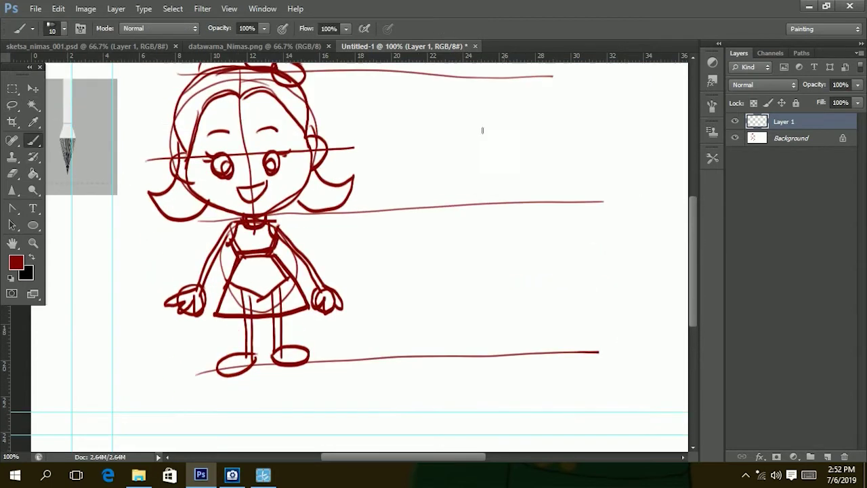
pyautogui.scroll(2, 482, 130)
# - Sketch the side-view head with guide lines, an eye, the hair outline and bun
pyautogui.moveTo(504, 119); pyautogui.dragTo(518, 129)
pyautogui.moveTo(385, 193); pyautogui.dragTo(574, 187)
pyautogui.moveTo(480, 107); pyautogui.dragTo(490, 264)
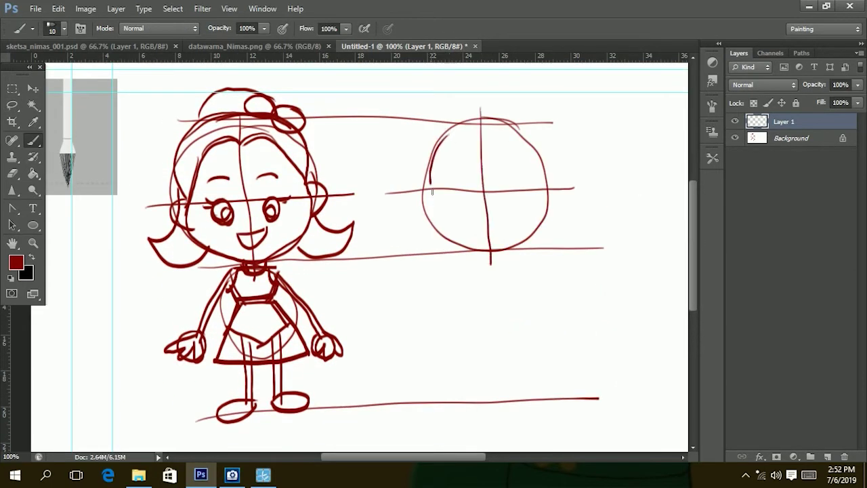
pyautogui.moveTo(444, 192); pyautogui.dragTo(441, 186)
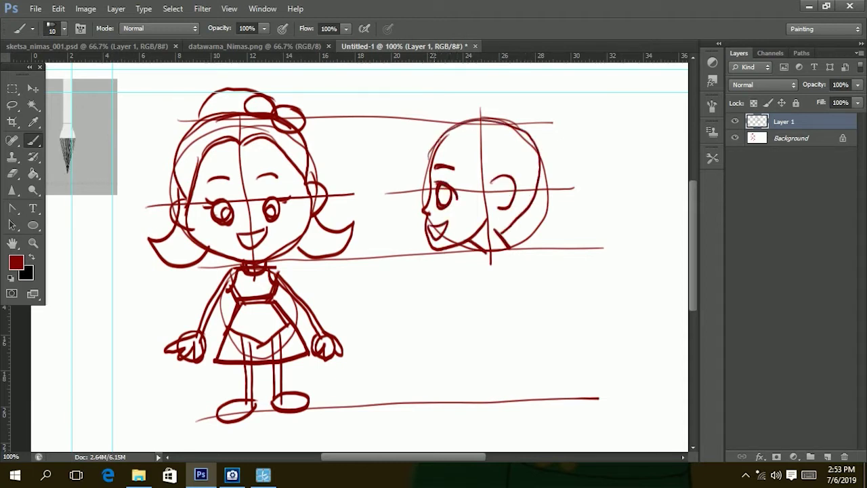
pyautogui.moveTo(455, 111); pyautogui.dragTo(523, 211)
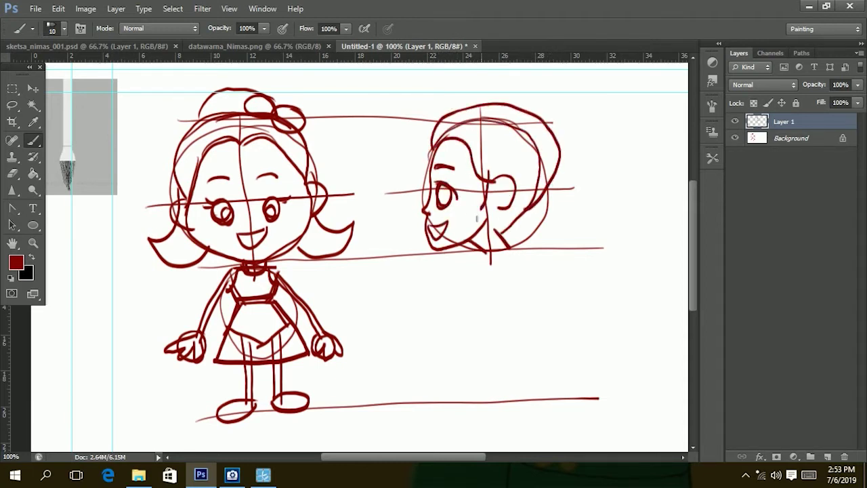
pyautogui.moveTo(542, 150); pyautogui.dragTo(552, 106)
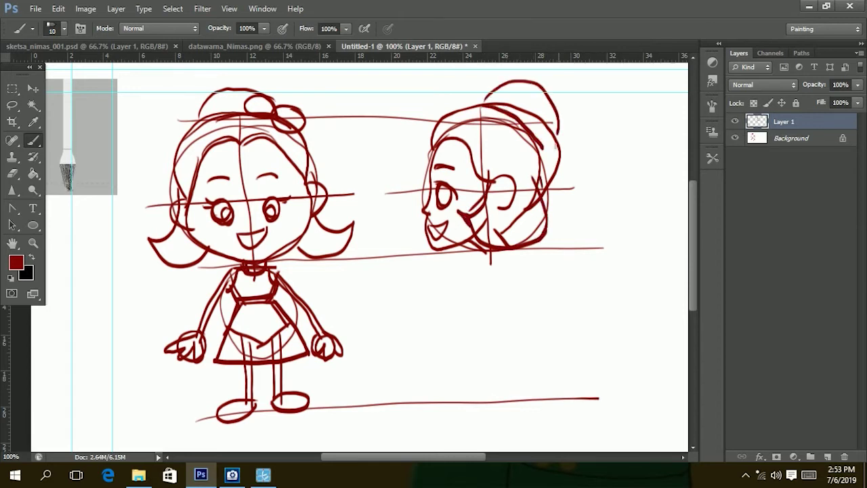
# - Add the side-view body circle and a neck line up to the head
pyautogui.moveTo(395, 458); pyautogui.dragTo(428, 458)
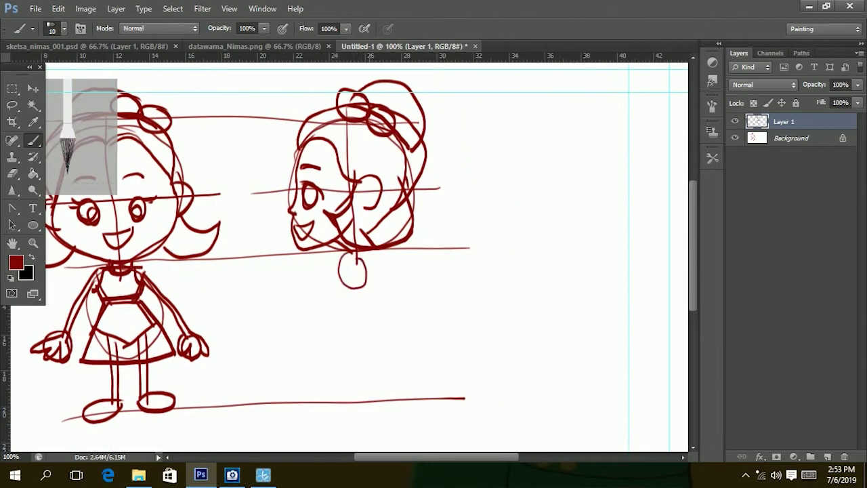
pyautogui.moveTo(364, 288); pyautogui.dragTo(373, 291)
pyautogui.moveTo(354, 264); pyautogui.dragTo(357, 252)
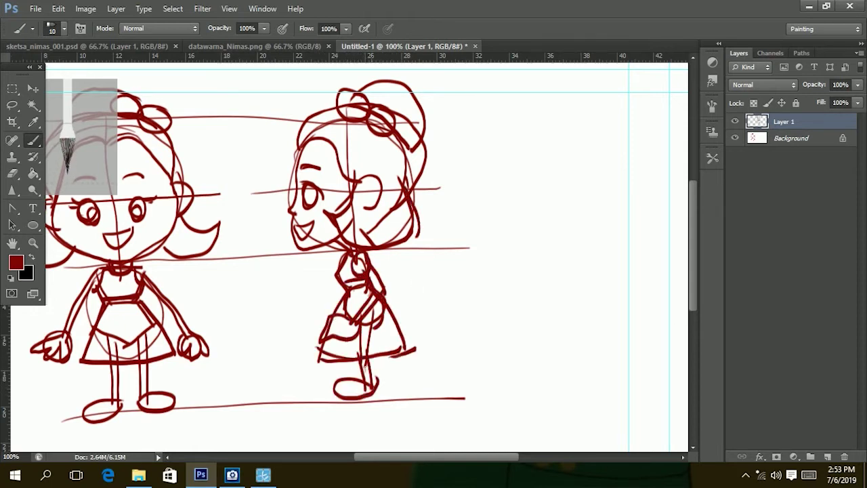
pyautogui.moveTo(389, 457); pyautogui.dragTo(402, 456)
# - Add Layer 2 with a large head circle, hide it, and add another new layer
pyautogui.hotkey('ctrl', 'shift', 'alt', 'n')
pyautogui.moveTo(574, 122)
pyautogui.mouseDown()
pyautogui.moveTo(528, 105)
pyautogui.moveTo(510, 403)
pyautogui.mouseUp()
pyautogui.click(829, 457)
pyautogui.click(735, 137)
# - Sketch the third pose's head circle with guide lines and a curved body action line
pyautogui.moveTo(528, 103)
pyautogui.mouseDown()
pyautogui.moveTo(546, 243)
pyautogui.moveTo(529, 100)
pyautogui.mouseUp()
pyautogui.moveTo(540, 89); pyautogui.dragTo(505, 233)
pyautogui.moveTo(447, 177); pyautogui.dragTo(593, 159)
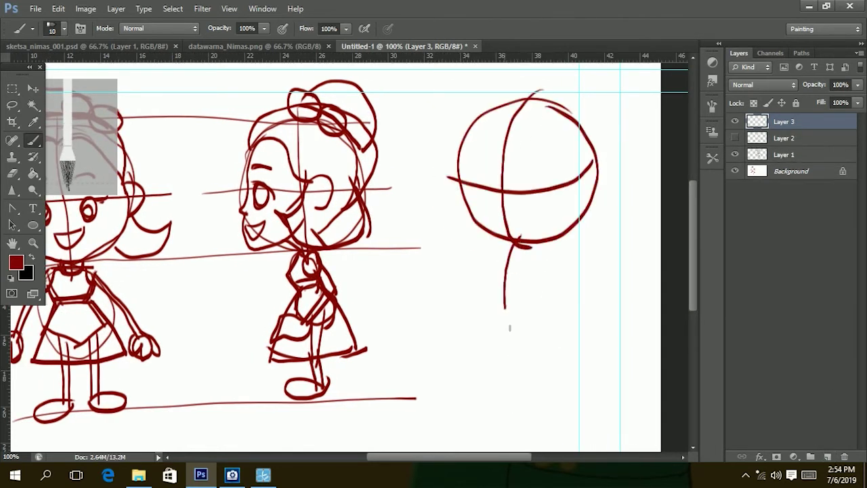
pyautogui.moveTo(506, 287); pyautogui.dragTo(562, 402)
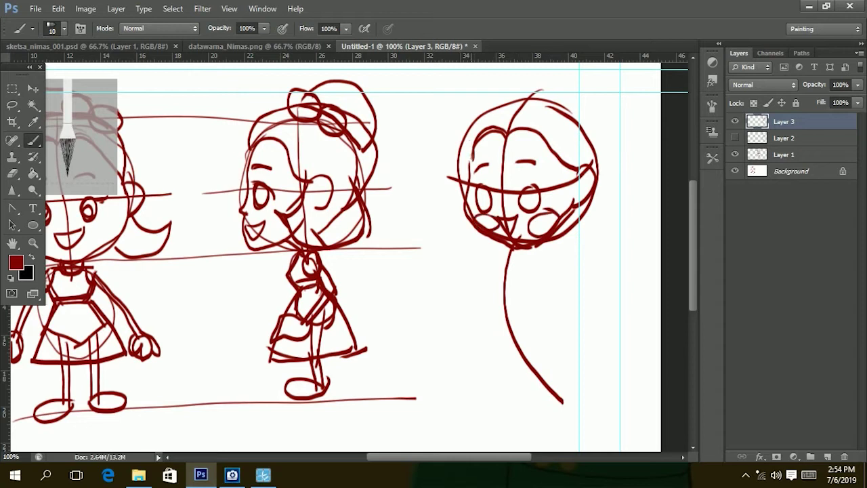
# - Draw the waving figure's hair with its bun, the leg and the dress hem
pyautogui.moveTo(542, 92); pyautogui.dragTo(468, 157)
pyautogui.moveTo(542, 95); pyautogui.dragTo(595, 167)
pyautogui.moveTo(505, 95); pyautogui.dragTo(581, 68)
pyautogui.moveTo(581, 70); pyautogui.dragTo(596, 121)
pyautogui.moveTo(562, 85); pyautogui.dragTo(583, 122)
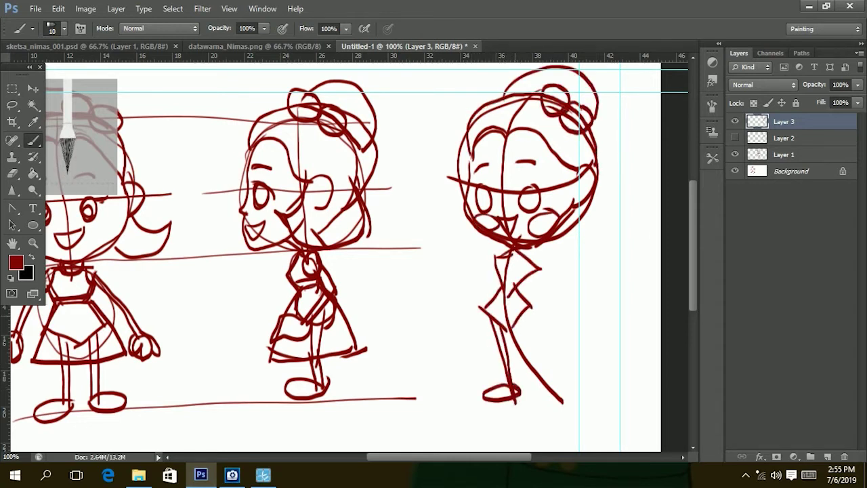
pyautogui.moveTo(513, 313); pyautogui.dragTo(568, 385)
pyautogui.moveTo(519, 317); pyautogui.dragTo(573, 388)
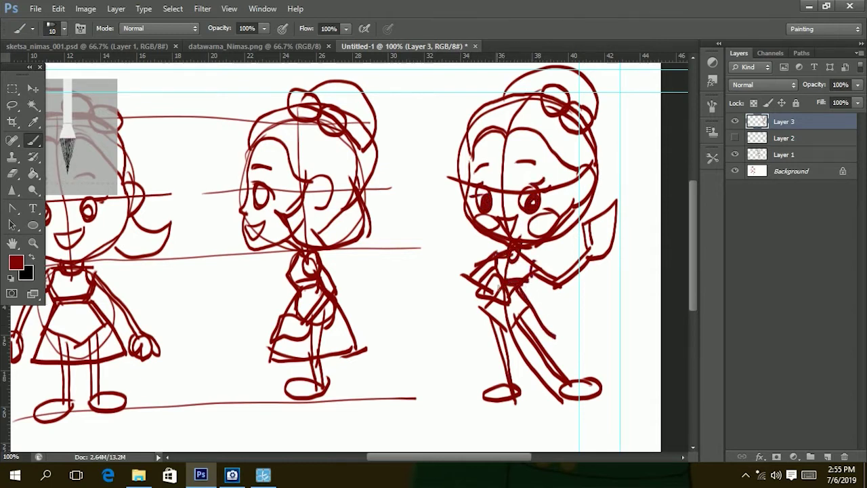
pyautogui.moveTo(476, 359); pyautogui.dragTo(571, 351)
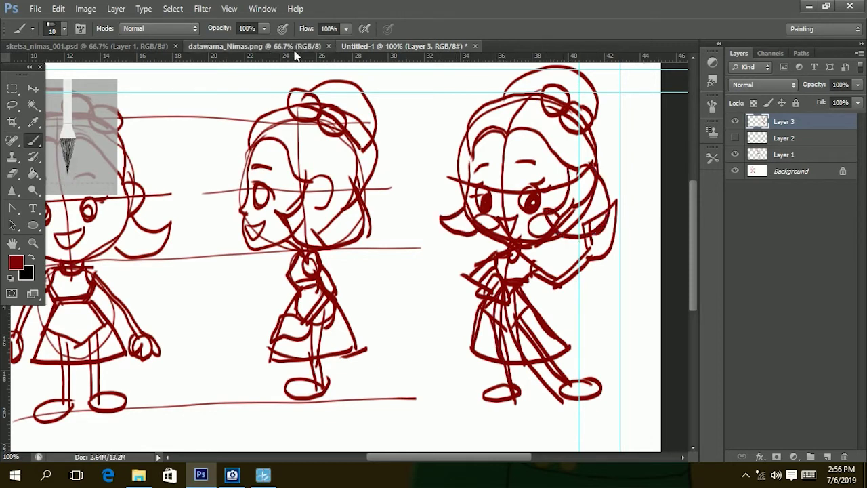
# - Save as sketsa_nimas_190706_01.psd, fade the sketch layer to pale pink, and add Layer 4
pyautogui.click(254, 46)
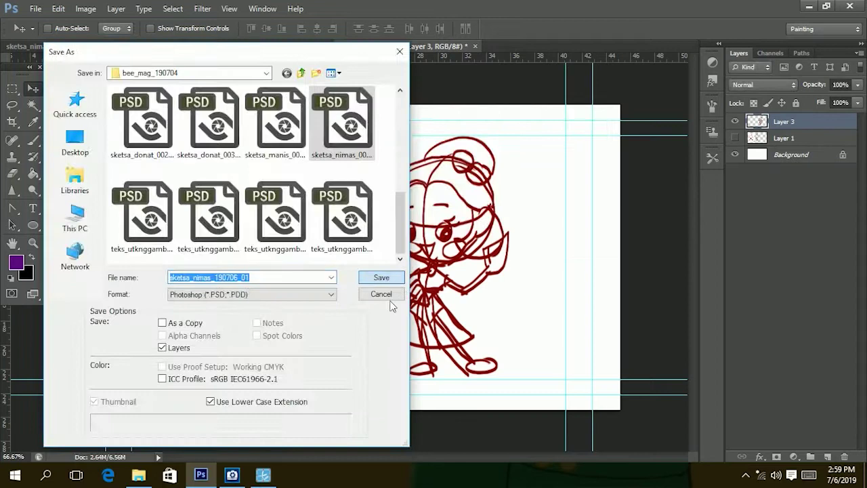
pyautogui.press('Return')
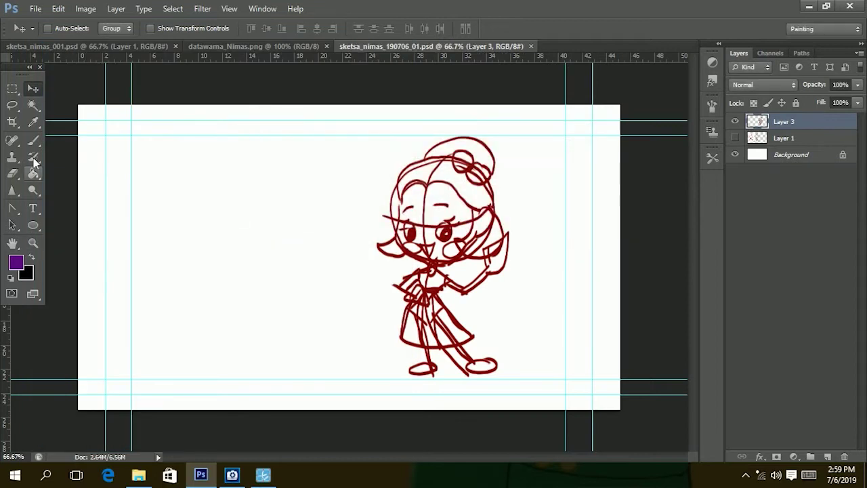
pyautogui.click(33, 141)
pyautogui.moveTo(857, 102); pyautogui.dragTo(815, 260)
pyautogui.hotkey('ctrl', 'shift', 'alt', 'n')
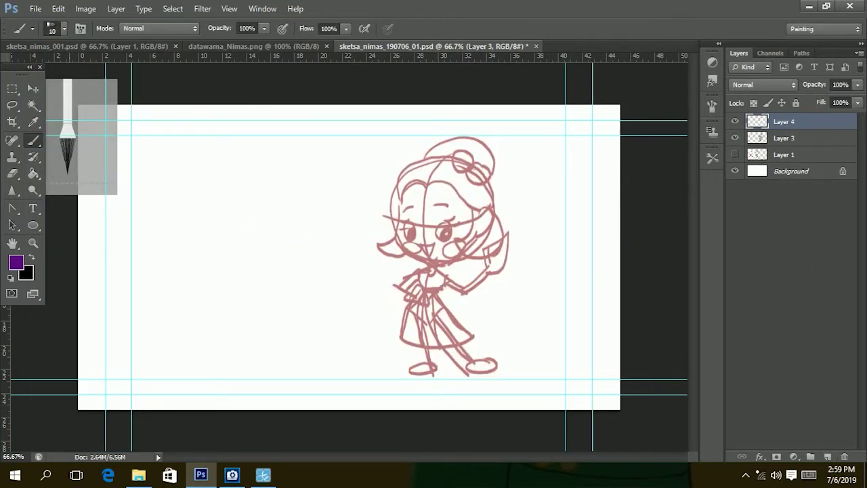
# - Zoom in on the face and ink the eye outlines, lash and crease lines, and both eyebrows in purple
pyautogui.press('z')
pyautogui.moveTo(434, 230); pyautogui.dragTo(691, 227)
pyautogui.scroll(2, 691, 227)
pyautogui.press('b')
pyautogui.moveTo(366, 267)
pyautogui.mouseDown()
pyautogui.moveTo(454, 252)
pyautogui.moveTo(452, 271)
pyautogui.moveTo(439, 271)
pyautogui.moveTo(396, 325)
pyautogui.mouseUp()
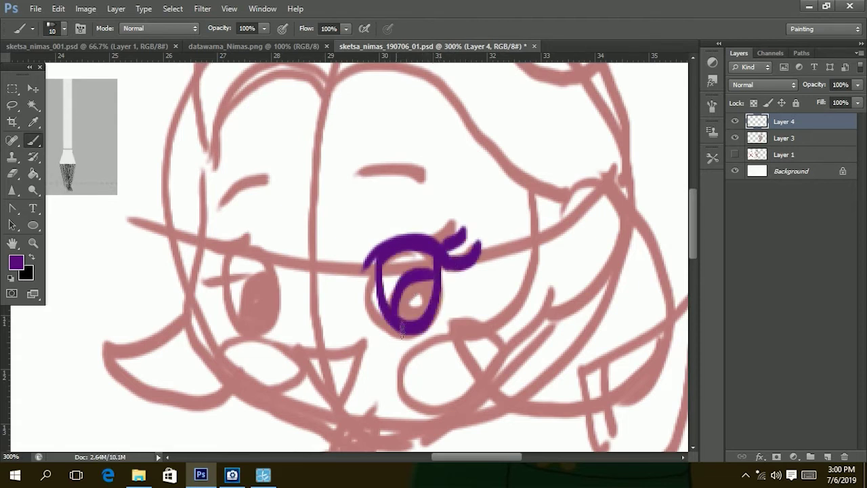
pyautogui.moveTo(217, 254); pyautogui.dragTo(278, 267)
pyautogui.moveTo(207, 232)
pyautogui.mouseDown()
pyautogui.moveTo(194, 257)
pyautogui.moveTo(259, 218)
pyautogui.mouseUp()
pyautogui.moveTo(384, 226); pyautogui.dragTo(423, 219)
pyautogui.moveTo(360, 181); pyautogui.dragTo(437, 184)
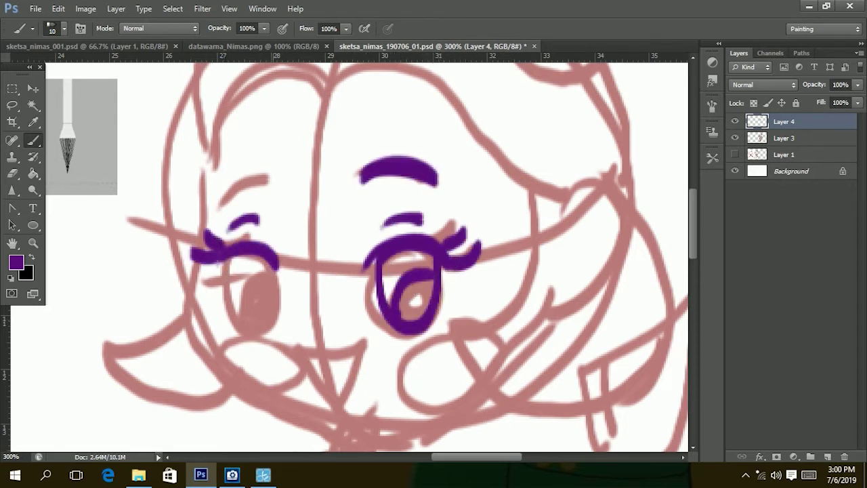
pyautogui.moveTo(220, 193); pyautogui.dragTo(281, 187)
# - Finish the left eye outline and ink the nose mark and open V-shaped mouth
pyautogui.moveTo(226, 268); pyautogui.dragTo(248, 324)
pyautogui.moveTo(254, 263); pyautogui.dragTo(261, 329)
pyautogui.moveTo(243, 281); pyautogui.dragTo(274, 325)
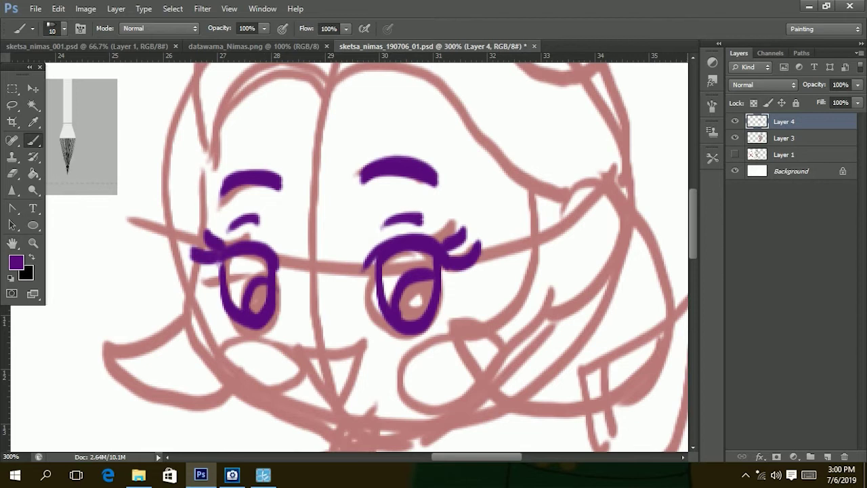
pyautogui.scroll(-3, 271, 311)
pyautogui.moveTo(308, 217); pyautogui.dragTo(322, 202)
pyautogui.moveTo(296, 242); pyautogui.dragTo(366, 233)
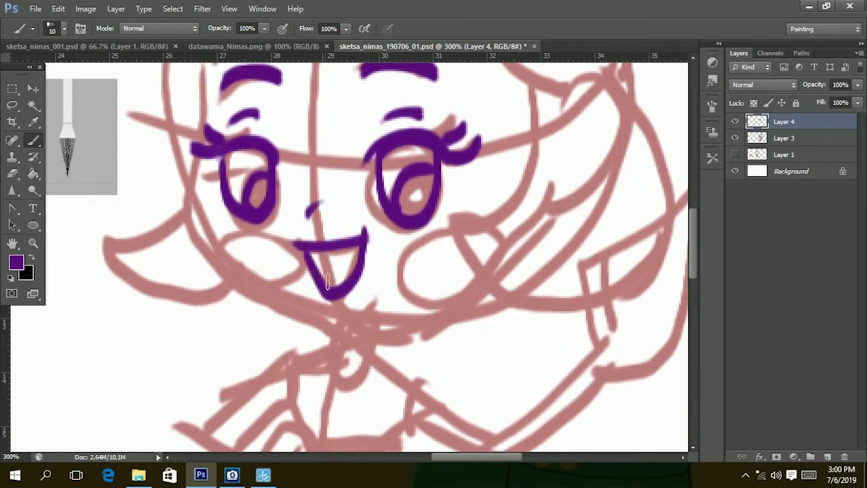
pyautogui.moveTo(318, 271); pyautogui.dragTo(359, 260)
# - Trace both sides of the face, the jawline, both cheeks and the hair beside the right cheek
pyautogui.moveTo(206, 110)
pyautogui.mouseDown()
pyautogui.moveTo(189, 202)
pyautogui.moveTo(285, 305)
pyautogui.moveTo(455, 293)
pyautogui.moveTo(478, 268)
pyautogui.mouseUp()
pyautogui.moveTo(332, 329)
pyautogui.mouseDown()
pyautogui.moveTo(342, 391)
pyautogui.moveTo(379, 332)
pyautogui.mouseUp()
pyautogui.moveTo(180, 203)
pyautogui.mouseDown()
pyautogui.moveTo(195, 308)
pyautogui.moveTo(258, 323)
pyautogui.mouseUp()
pyautogui.moveTo(535, 149); pyautogui.dragTo(399, 220)
pyautogui.moveTo(395, 153); pyautogui.dragTo(331, 309)
pyautogui.moveTo(339, 342); pyautogui.dragTo(525, 280)
pyautogui.moveTo(474, 136); pyautogui.dragTo(534, 290)
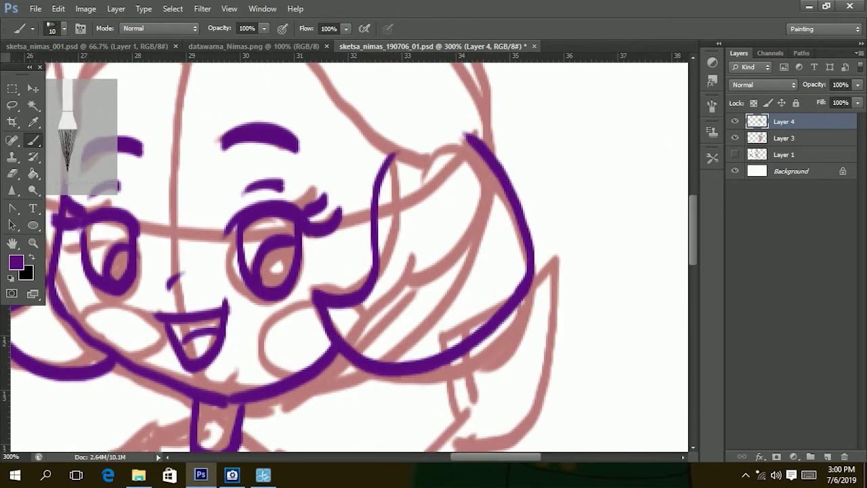
# - Ink the forehead hairline, hair top and hair flower, undoing a stray arc over the hat
pyautogui.moveTo(530, 100); pyautogui.dragTo(693, 208)
pyautogui.moveTo(223, 291)
pyautogui.mouseDown()
pyautogui.moveTo(332, 178)
pyautogui.moveTo(542, 268)
pyautogui.moveTo(552, 251)
pyautogui.mouseUp()
pyautogui.scroll(2, 406, 257)
pyautogui.moveTo(424, 83)
pyautogui.mouseDown()
pyautogui.moveTo(329, 101)
pyautogui.moveTo(215, 305)
pyautogui.mouseUp()
pyautogui.scroll(2, 216, 305)
pyautogui.moveTo(474, 177)
pyautogui.mouseDown()
pyautogui.moveTo(535, 247)
pyautogui.moveTo(483, 174)
pyautogui.moveTo(551, 228)
pyautogui.moveTo(596, 223)
pyautogui.moveTo(562, 291)
pyautogui.moveTo(589, 263)
pyautogui.mouseUp()
pyautogui.moveTo(356, 177)
pyautogui.mouseDown()
pyautogui.moveTo(538, 110)
pyautogui.moveTo(620, 203)
pyautogui.mouseUp()
pyautogui.hotkey('ctrl', 'z')
pyautogui.hotkey('ctrl', 'z')
pyautogui.hotkey('ctrl', 'z')
# - Ink the hat top and right edge, the collar and the right arm in purple
pyautogui.moveTo(338, 179)
pyautogui.mouseDown()
pyautogui.moveTo(513, 81)
pyautogui.moveTo(652, 315)
pyautogui.moveTo(456, 179)
pyautogui.mouseUp()
pyautogui.moveTo(416, 133); pyautogui.dragTo(442, 270)
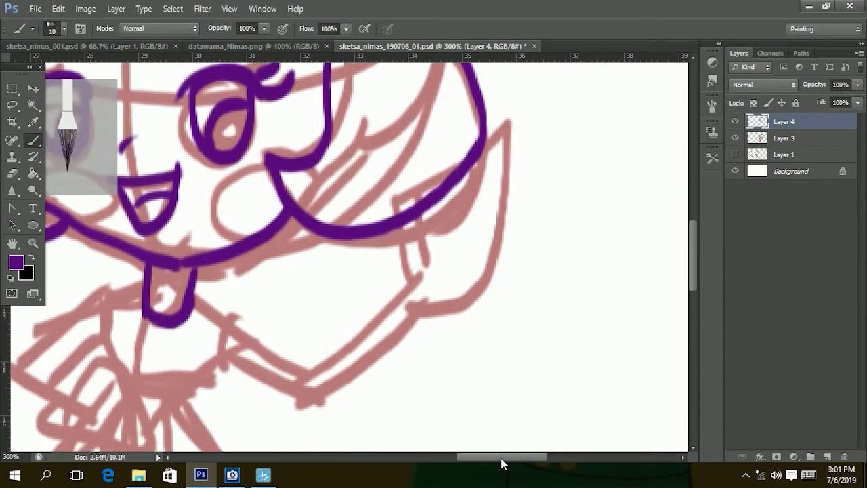
pyautogui.moveTo(691, 201); pyautogui.dragTo(694, 255)
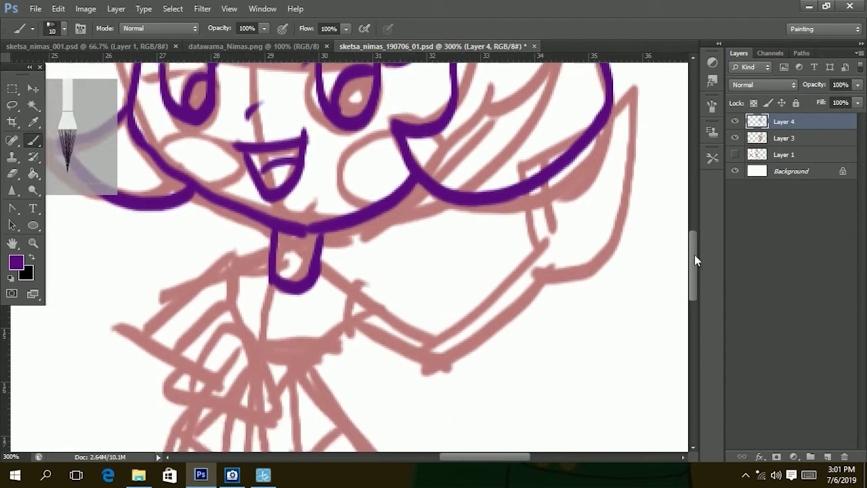
pyautogui.moveTo(322, 214); pyautogui.dragTo(340, 308)
pyautogui.moveTo(266, 209)
pyautogui.mouseDown()
pyautogui.moveTo(221, 261)
pyautogui.moveTo(232, 300)
pyautogui.moveTo(338, 301)
pyautogui.mouseUp()
pyautogui.moveTo(363, 238); pyautogui.dragTo(428, 288)
pyautogui.moveTo(501, 213); pyautogui.dragTo(427, 285)
pyautogui.moveTo(344, 289)
pyautogui.mouseDown()
pyautogui.moveTo(431, 314)
pyautogui.moveTo(518, 224)
pyautogui.moveTo(513, 128)
pyautogui.mouseUp()
pyautogui.moveTo(457, 457); pyautogui.dragTo(480, 459)
# - Outline the raised hand with its fingers and the hand resting on the waist
pyautogui.moveTo(352, 227)
pyautogui.mouseDown()
pyautogui.moveTo(444, 153)
pyautogui.moveTo(436, 77)
pyautogui.mouseUp()
pyautogui.moveTo(425, 163); pyautogui.dragTo(373, 183)
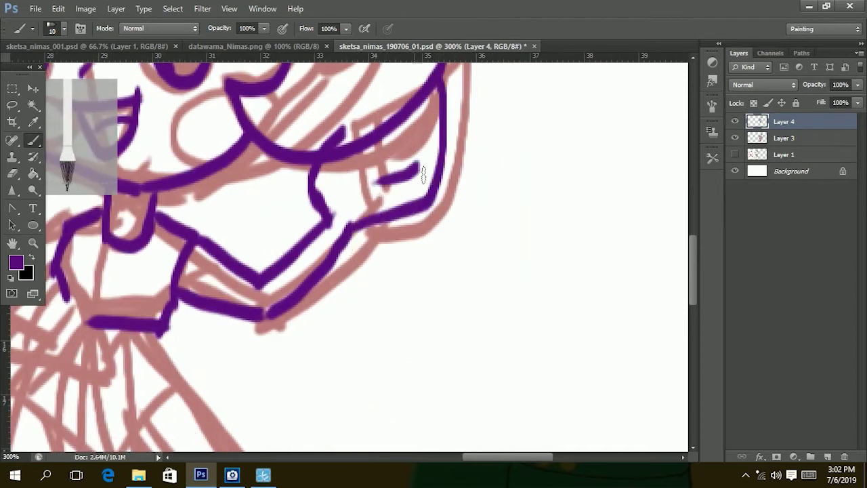
pyautogui.moveTo(437, 120)
pyautogui.mouseDown()
pyautogui.moveTo(369, 166)
pyautogui.moveTo(382, 135)
pyautogui.mouseUp()
pyautogui.moveTo(426, 84); pyautogui.dragTo(352, 166)
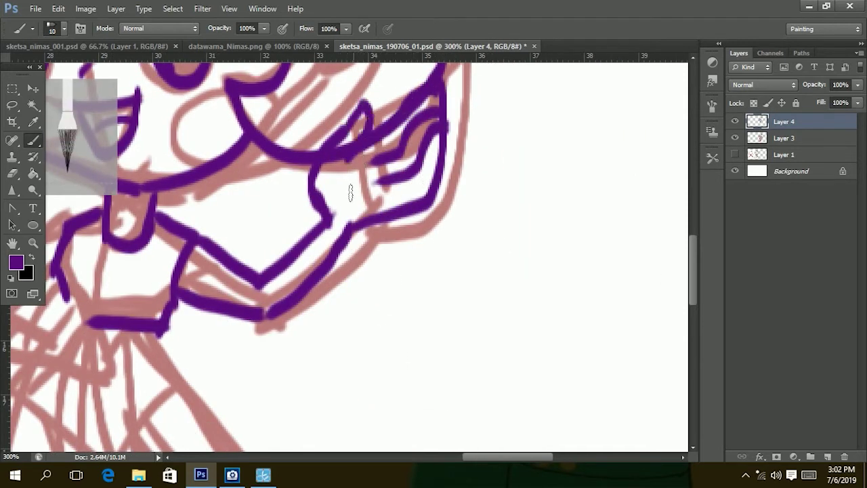
pyautogui.moveTo(508, 458); pyautogui.dragTo(470, 457)
pyautogui.moveTo(339, 224)
pyautogui.mouseDown()
pyautogui.moveTo(256, 311)
pyautogui.moveTo(325, 270)
pyautogui.mouseUp()
pyautogui.moveTo(285, 289)
pyautogui.mouseDown()
pyautogui.moveTo(356, 298)
pyautogui.moveTo(393, 369)
pyautogui.mouseUp()
pyautogui.moveTo(298, 342); pyautogui.dragTo(376, 383)
pyautogui.moveTo(379, 328); pyautogui.dragTo(380, 386)
pyautogui.moveTo(369, 305); pyautogui.dragTo(406, 322)
pyautogui.scroll(-5, 406, 318)
# - Ink the skirt sides, hem and fold lines, then the legs and oval feet
pyautogui.moveTo(440, 145); pyautogui.dragTo(601, 349)
pyautogui.moveTo(315, 187)
pyautogui.mouseDown()
pyautogui.moveTo(268, 357)
pyautogui.moveTo(596, 335)
pyautogui.mouseUp()
pyautogui.moveTo(349, 187); pyautogui.dragTo(339, 369)
pyautogui.moveTo(408, 147); pyautogui.dragTo(478, 369)
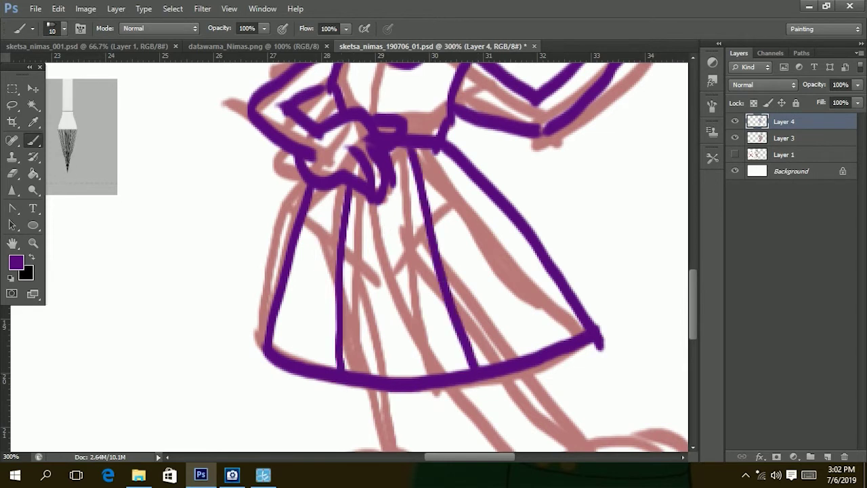
pyautogui.scroll(-5, 406, 271)
pyautogui.moveTo(369, 238); pyautogui.dragTo(386, 321)
pyautogui.moveTo(400, 241)
pyautogui.mouseDown()
pyautogui.moveTo(403, 322)
pyautogui.moveTo(298, 339)
pyautogui.moveTo(426, 315)
pyautogui.mouseUp()
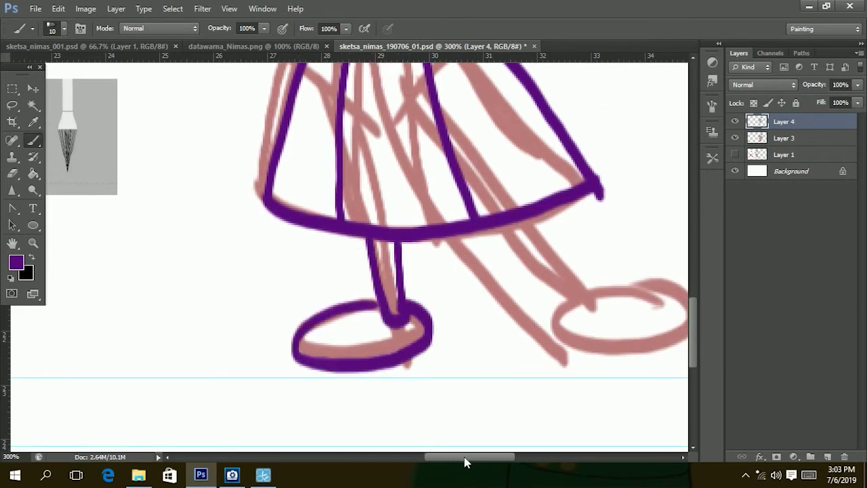
pyautogui.moveTo(469, 461); pyautogui.dragTo(495, 460)
pyautogui.moveTo(315, 225); pyautogui.dragTo(380, 308)
pyautogui.moveTo(348, 217)
pyautogui.mouseDown()
pyautogui.moveTo(405, 305)
pyautogui.moveTo(455, 286)
pyautogui.moveTo(404, 295)
pyautogui.mouseUp()
pyautogui.press('z')
pyautogui.keyDown('alt'); pyautogui.click(534, 282); pyautogui.keyUp('alt')
# - Zoom out to the whole figure and hide the rough sketch layer
pyautogui.keyDown('alt'); pyautogui.click(534, 282); pyautogui.keyUp('alt')
pyautogui.click(735, 138)
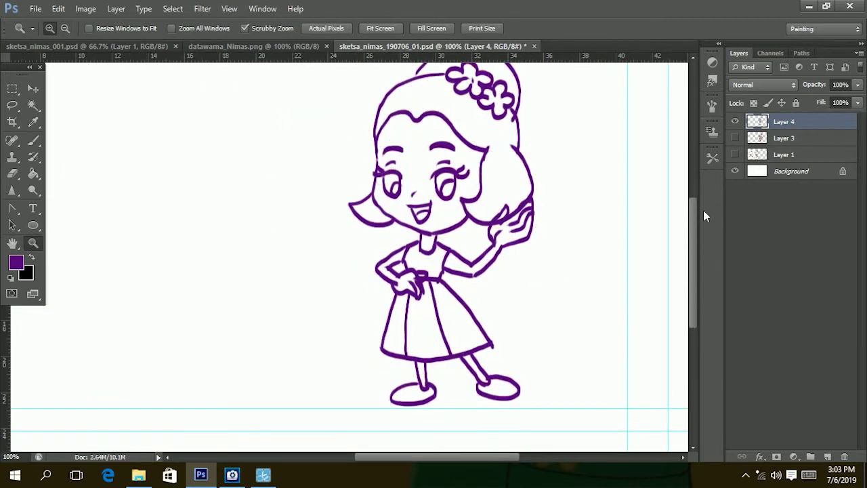
pyautogui.press('e')
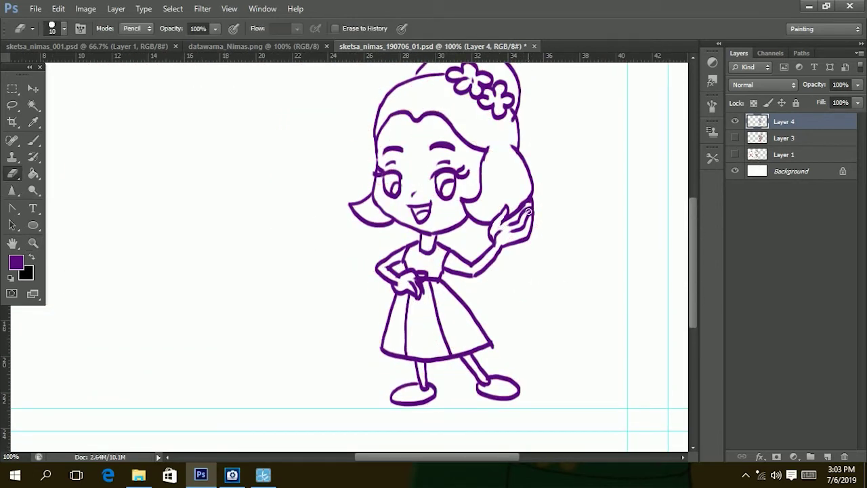
# - Close the gap in the raised hand's purple outline, then zoom back out to the full figure
pyautogui.press('z')
pyautogui.click(544, 240)
pyautogui.click(544, 239)
pyautogui.press('b')
pyautogui.moveTo(431, 175); pyautogui.dragTo(387, 274)
pyautogui.moveTo(441, 202)
pyautogui.mouseDown()
pyautogui.moveTo(477, 163)
pyautogui.moveTo(467, 193)
pyautogui.mouseUp()
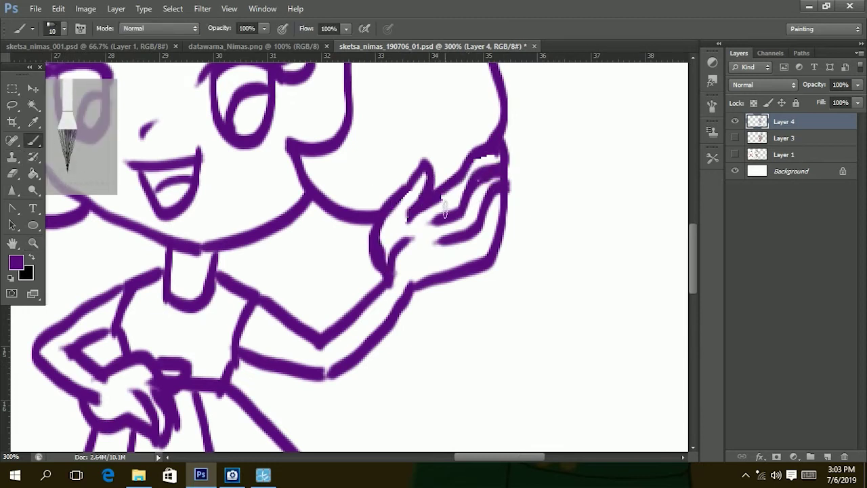
pyautogui.press('z')
pyautogui.keyDown('alt'); pyautogui.click(457, 290); pyautogui.keyUp('alt')
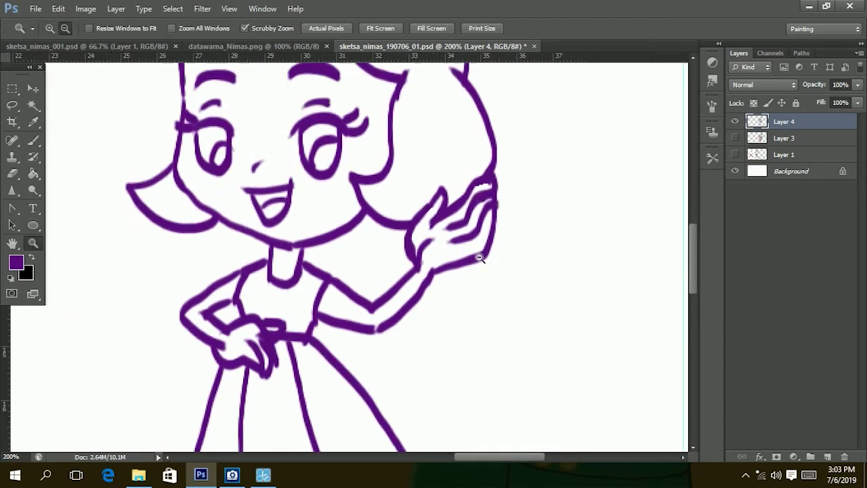
pyautogui.keyDown('alt'); pyautogui.click(457, 290); pyautogui.keyUp('alt')
# - Save the sketch and set the foreground to the skin pink from the colour-code sheet
pyautogui.press('b')
pyautogui.click(36, 8)
pyautogui.click(45, 149)
pyautogui.click(257, 46)
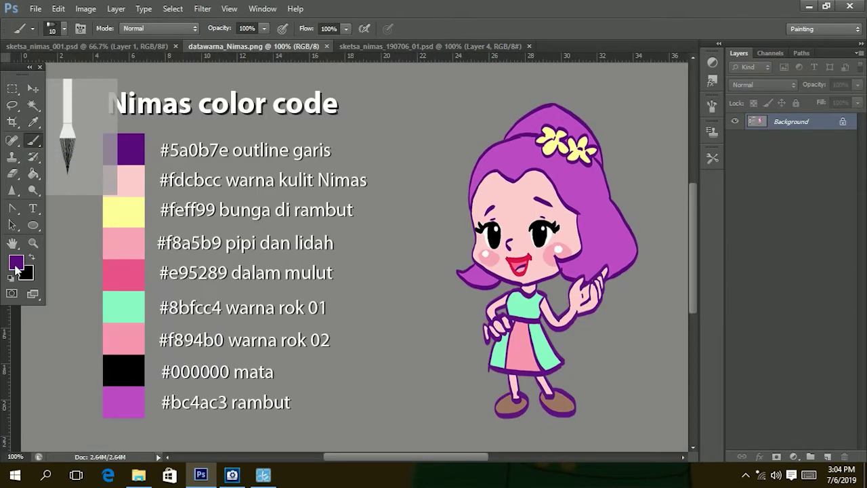
pyautogui.click(15, 262)
pyautogui.click(135, 190)
pyautogui.click(655, 299)
pyautogui.click(431, 46)
# - Rename the purple line layer to 'outline'
pyautogui.doubleClick(786, 121)
pyautogui.write('line')
pyautogui.press('Return')
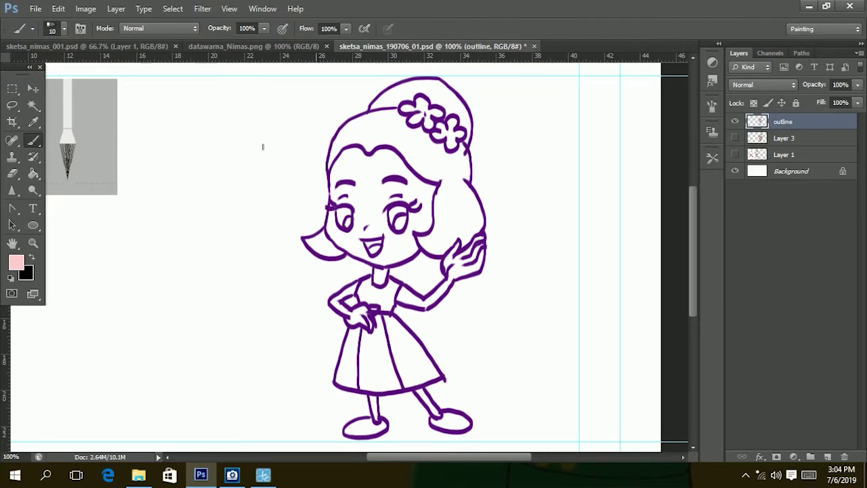
# - Magic Wand the white area around the figure and modify the selection
pyautogui.press('w')
pyautogui.click(285, 232)
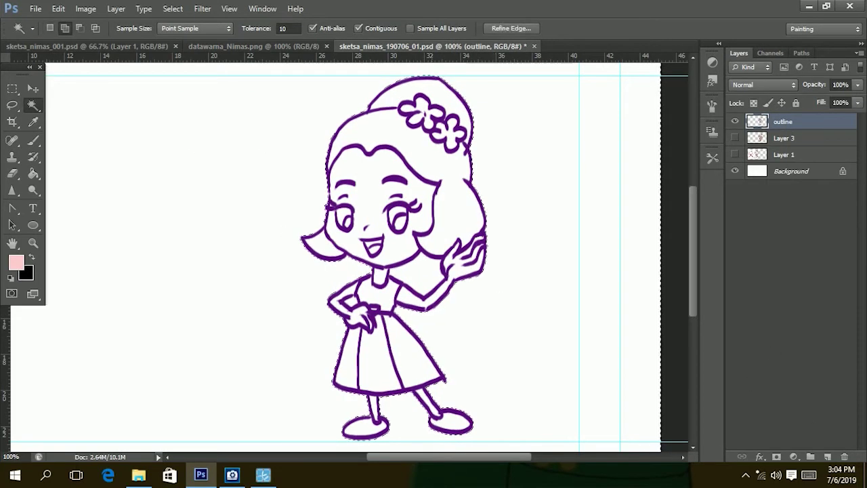
pyautogui.click(173, 8)
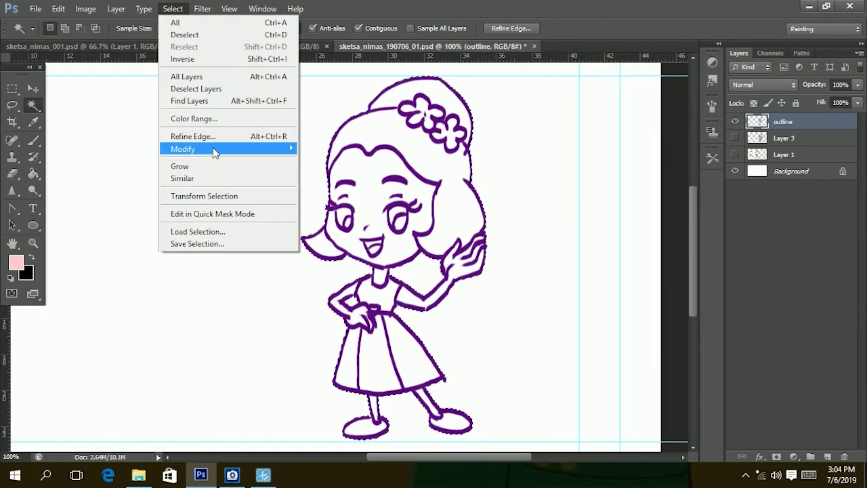
pyautogui.click(335, 170)
pyautogui.click(499, 166)
# - Fill the figure pink on a new layer below outline, named 'color'
pyautogui.hotkey('ctrl', 'shift', 'alt', 'n')
pyautogui.click(58, 8)
pyautogui.click(81, 176)
pyautogui.press('Return')
pyautogui.hotkey('ctrl', 'd')
pyautogui.moveTo(784, 121); pyautogui.dragTo(784, 130)
pyautogui.doubleClick(784, 138)
pyautogui.write('color')
pyautogui.press('Return')
# - Sample the hair purple and flower yellow from the colour-code sheet
pyautogui.click(254, 46)
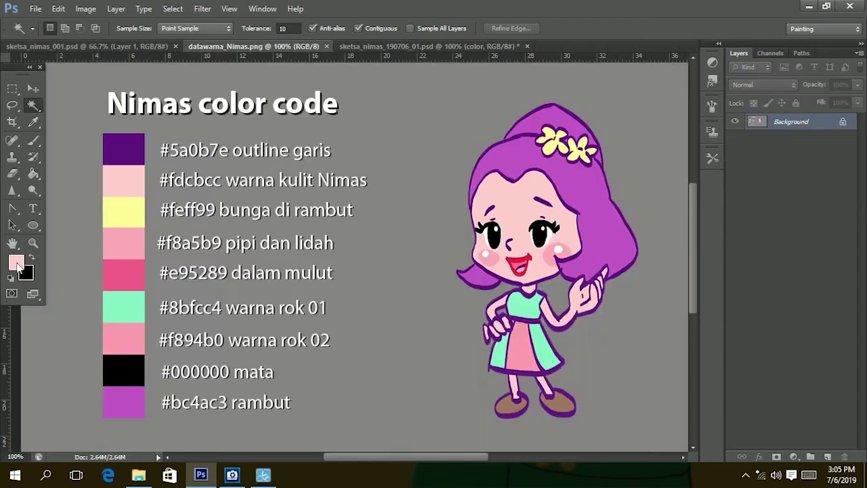
pyautogui.click(17, 264)
pyautogui.press('Escape')
pyautogui.click(17, 263)
pyautogui.click(131, 215)
pyautogui.press('Return')
pyautogui.hotkey('ctrl', 'Tab')
# - Magic Wand the hair on the outline layer and expand the selection
pyautogui.click(783, 121)
pyautogui.click(407, 112)
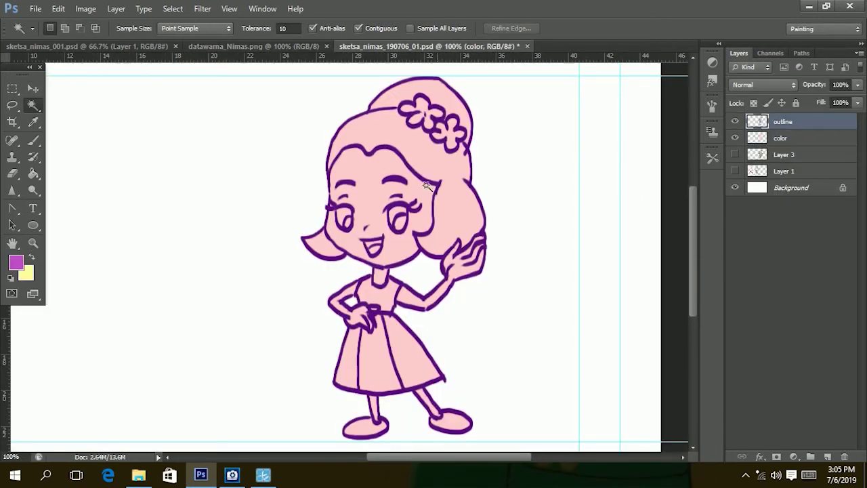
pyautogui.keyDown('shift'); pyautogui.click(319, 241); pyautogui.keyUp('shift')
pyautogui.click(780, 138)
pyautogui.click(173, 8)
pyautogui.click(325, 175)
pyautogui.press('Return')
# - Fill the hair selection with purple on the color layer
pyautogui.press('z')
pyautogui.click(561, 184)
pyautogui.scroll(2, 690, 219)
pyautogui.click(58, 8)
pyautogui.click(126, 176)
pyautogui.press('Return')
pyautogui.hotkey('ctrl', 'd')
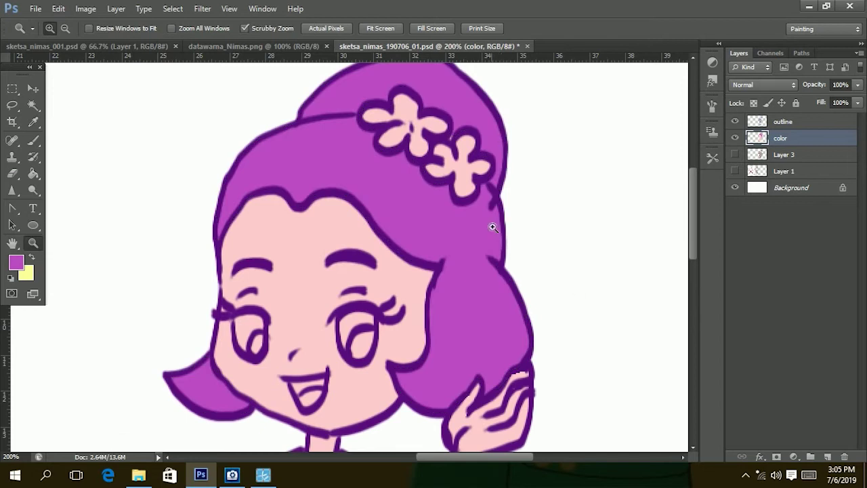
# - Switch to yellow and Magic Wand both hair flowers on the outline layer
pyautogui.press('b')
pyautogui.scroll(2, 634, 228)
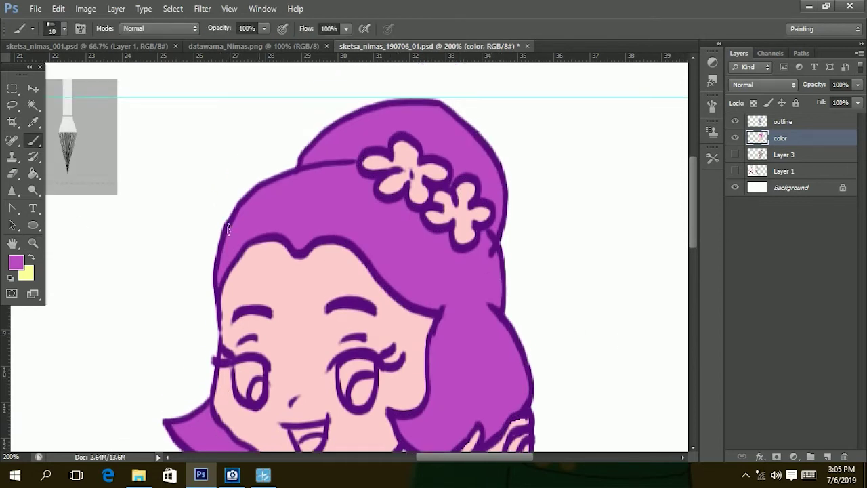
pyautogui.press('x')
pyautogui.press('w')
pyautogui.click(783, 121)
pyautogui.click(403, 168)
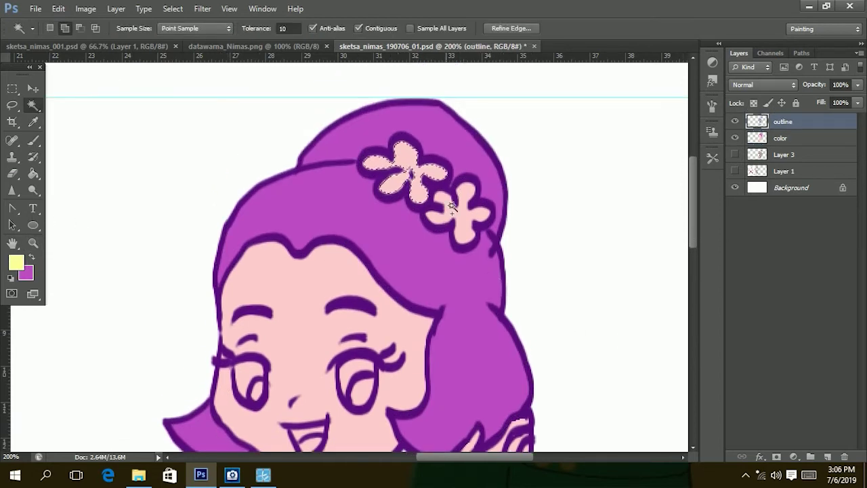
pyautogui.keyDown('shift'); pyautogui.click(453, 206); pyautogui.keyUp('shift')
# - Expand the flower selection and fill it yellow on the color layer
pyautogui.click(783, 138)
pyautogui.click(173, 8)
pyautogui.click(325, 174)
pyautogui.press('Return')
pyautogui.click(58, 8)
pyautogui.click(124, 179)
pyautogui.press('Return')
pyautogui.hotkey('ctrl', 'd')
# - Make the outline layer active and zoom in on the face
pyautogui.scroll(-5, 625, 160)
pyautogui.click(783, 122)
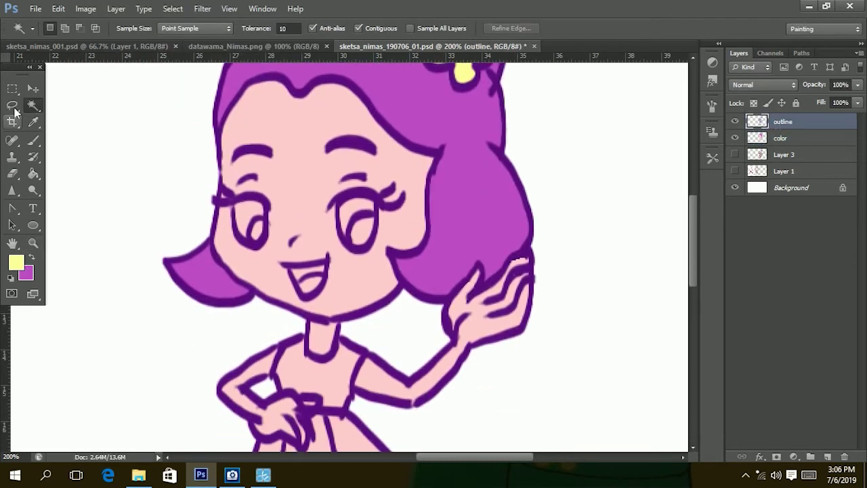
pyautogui.press('l')
pyautogui.press('z')
pyautogui.click(234, 213)
# - Lasso both eyes and darken them to black with Hue/Saturation
pyautogui.press('l')
pyautogui.moveTo(172, 174); pyautogui.dragTo(187, 178)
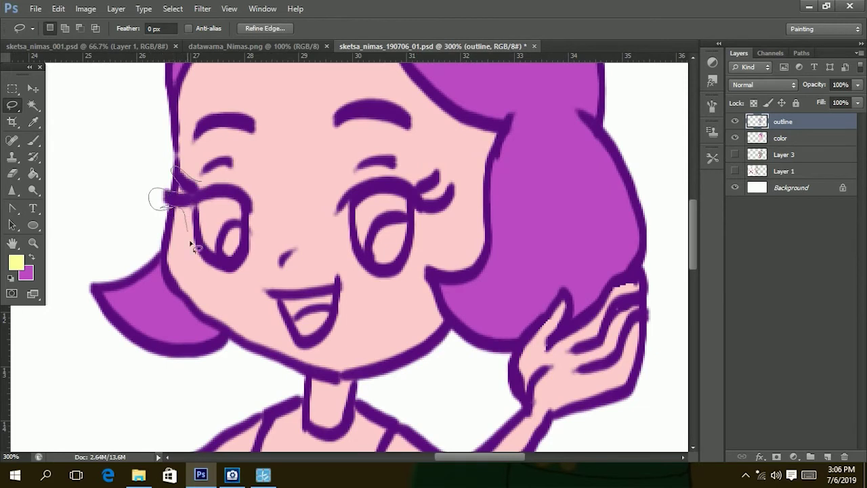
pyautogui.moveTo(381, 178); pyautogui.dragTo(252, 184)
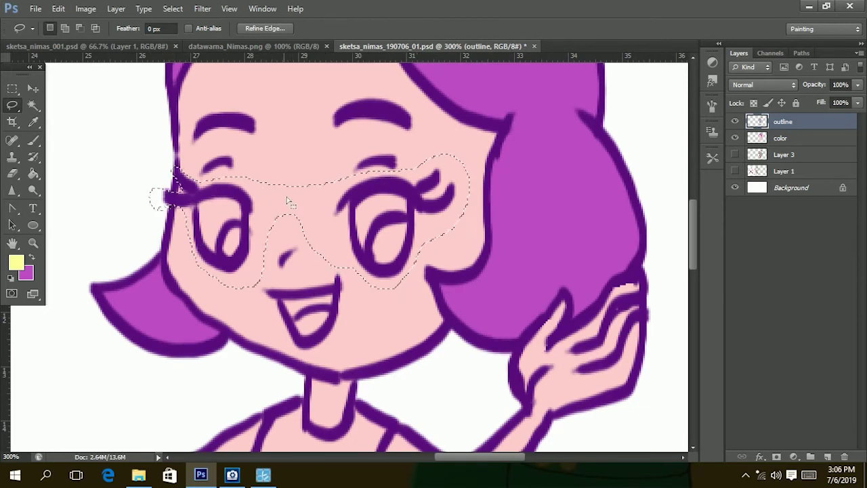
pyautogui.click(85, 8)
pyautogui.click(257, 106)
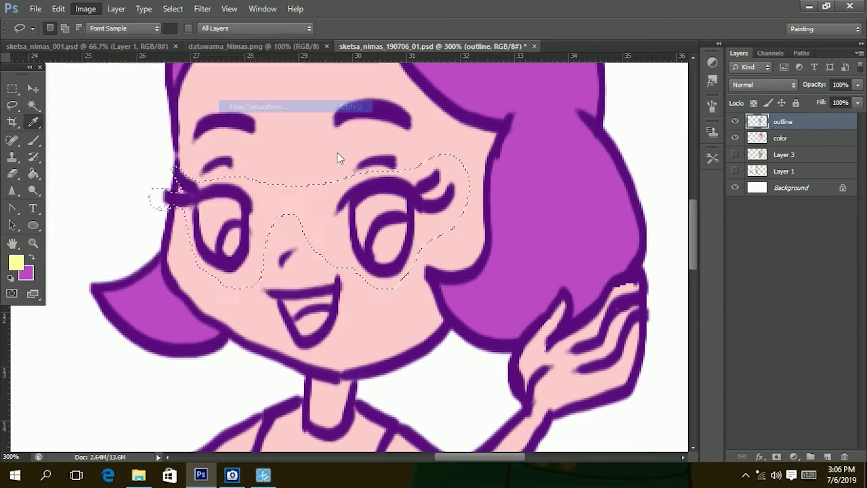
pyautogui.moveTo(691, 432); pyautogui.dragTo(644, 435)
pyautogui.click(833, 308)
pyautogui.hotkey('ctrl', 'd')
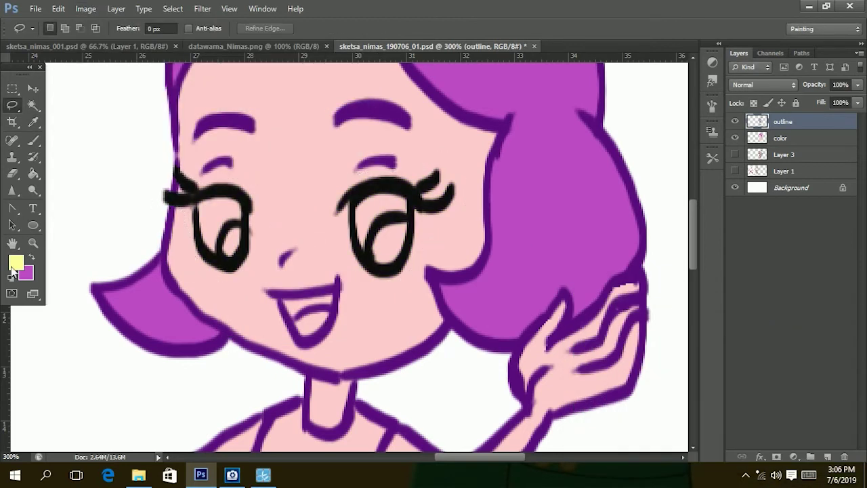
# - Fill and paint both pupils solid black
pyautogui.press('d')
pyautogui.press('g')
pyautogui.click(232, 243)
pyautogui.click(388, 242)
pyautogui.click(31, 140)
pyautogui.moveTo(230, 230)
pyautogui.mouseDown()
pyautogui.moveTo(233, 271)
pyautogui.moveTo(245, 248)
pyautogui.mouseUp()
pyautogui.moveTo(379, 223)
pyautogui.mouseDown()
pyautogui.moveTo(403, 244)
pyautogui.moveTo(376, 274)
pyautogui.mouseUp()
# - Brush a small white highlight into each pupil on the color layer
pyautogui.click(31, 257)
pyautogui.moveTo(234, 227); pyautogui.dragTo(237, 242)
pyautogui.moveTo(401, 237); pyautogui.dragTo(395, 214)
pyautogui.hotkey('alt', '[')
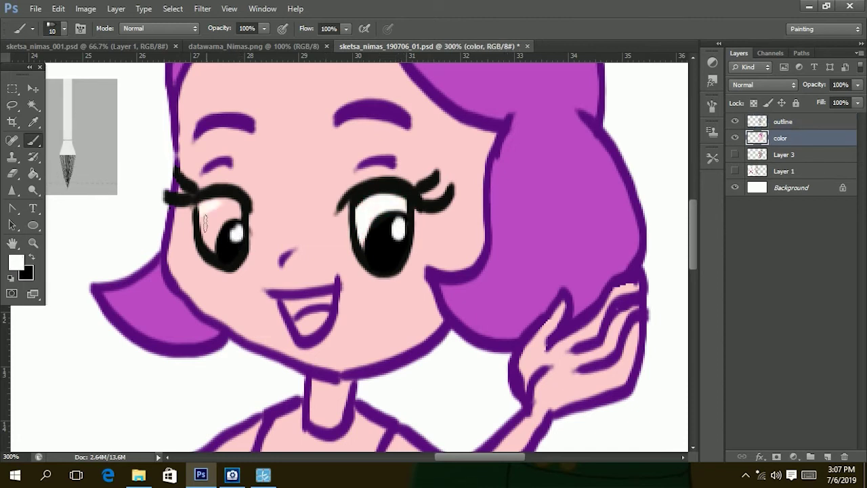
pyautogui.click(783, 122)
pyautogui.click(226, 236)
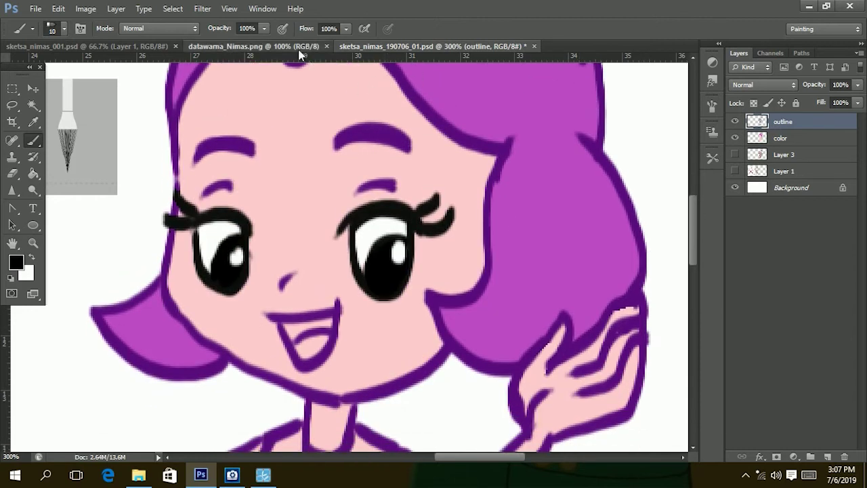
# - Sample the cheek pinks from the datawarna_Nimas.png colour sheet
pyautogui.click(298, 46)
pyautogui.click(17, 264)
pyautogui.press('Return')
pyautogui.press('x')
pyautogui.click(17, 263)
pyautogui.click(137, 285)
pyautogui.press('Return')
pyautogui.hotkey('ctrl', 'Tab')
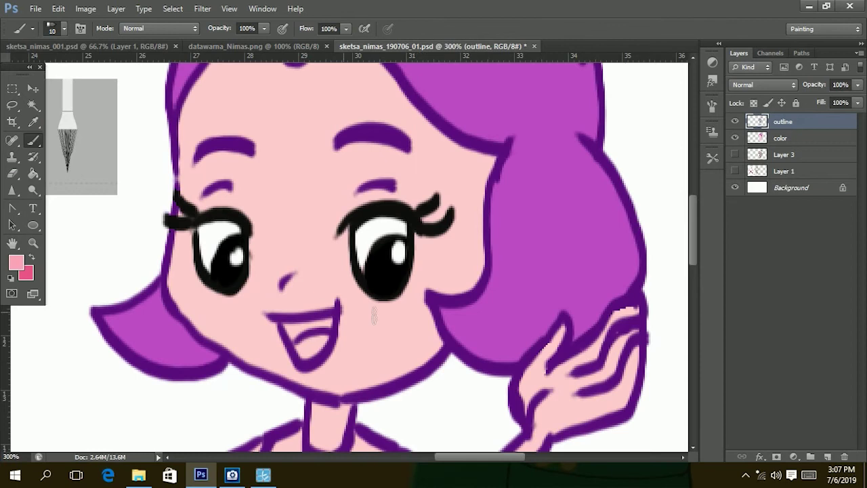
# - Lasso both cheeks on the color layer and fill them pink
pyautogui.click(786, 139)
pyautogui.click(14, 106)
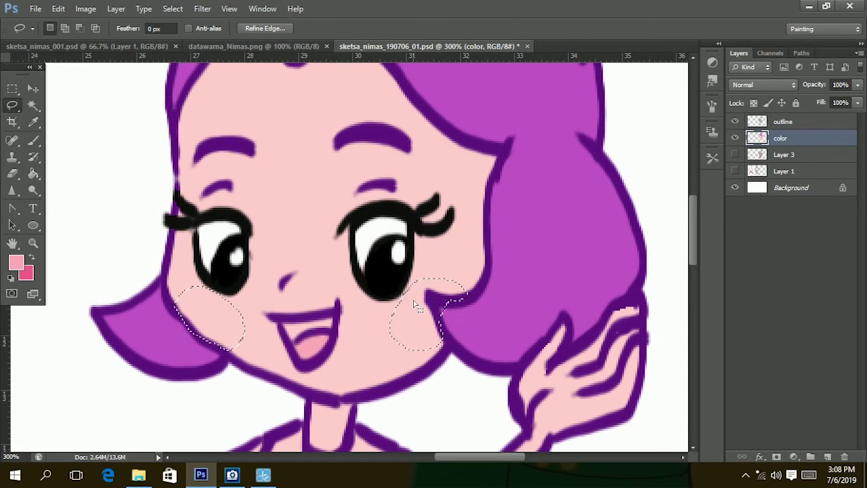
pyautogui.click(58, 8)
pyautogui.click(94, 178)
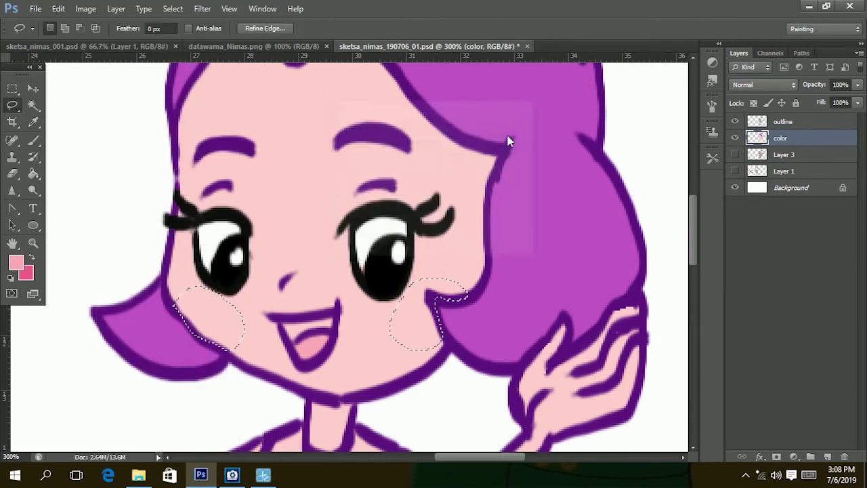
pyautogui.click(504, 127)
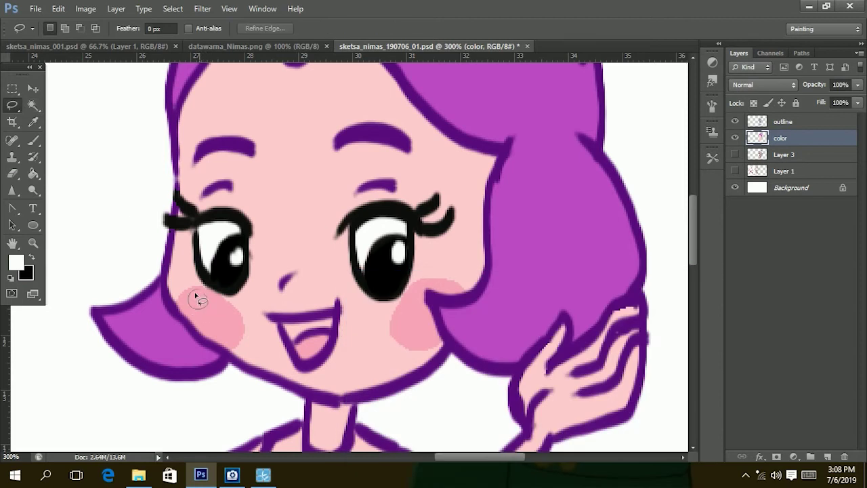
# - Fill the cheek highlights white and brush the mouth interior pink
pyautogui.click(59, 8)
pyautogui.click(95, 177)
pyautogui.click(501, 131)
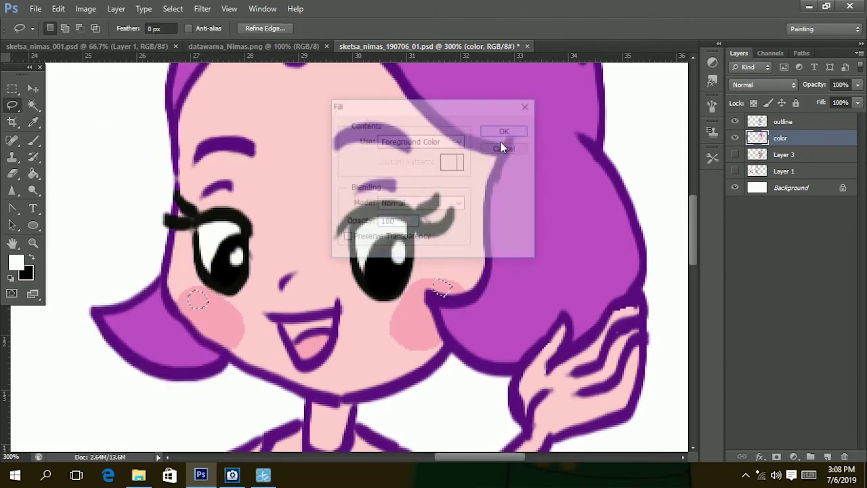
pyautogui.hotkey('ctrl', 'd')
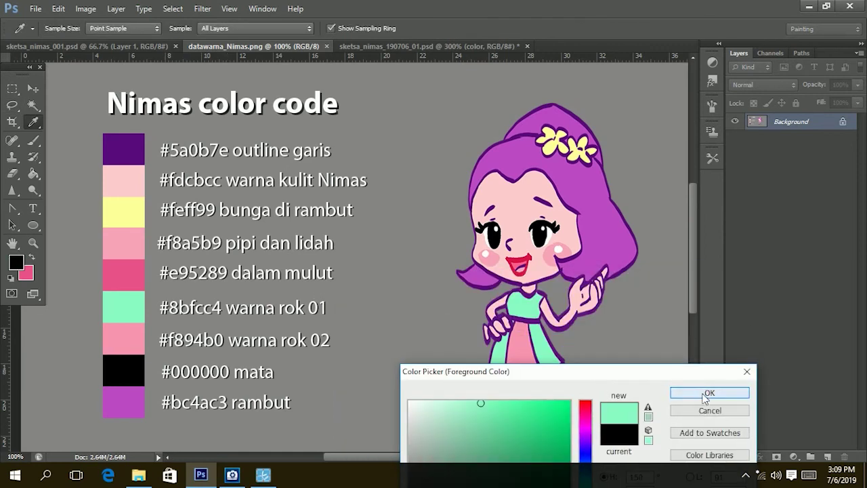
pyautogui.press('b')
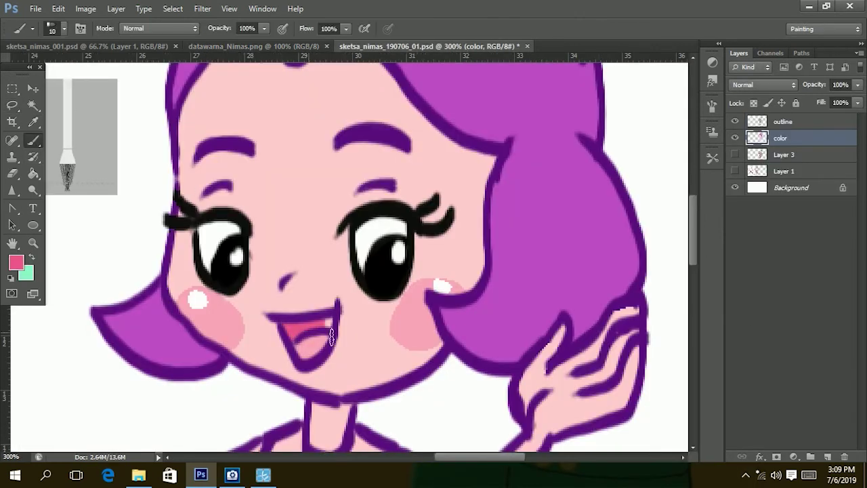
pyautogui.moveTo(693, 217); pyautogui.dragTo(694, 285)
# - Magic Wand the dress bodice and skirt side panels on the outline layer, then expand the selection
pyautogui.press('w')
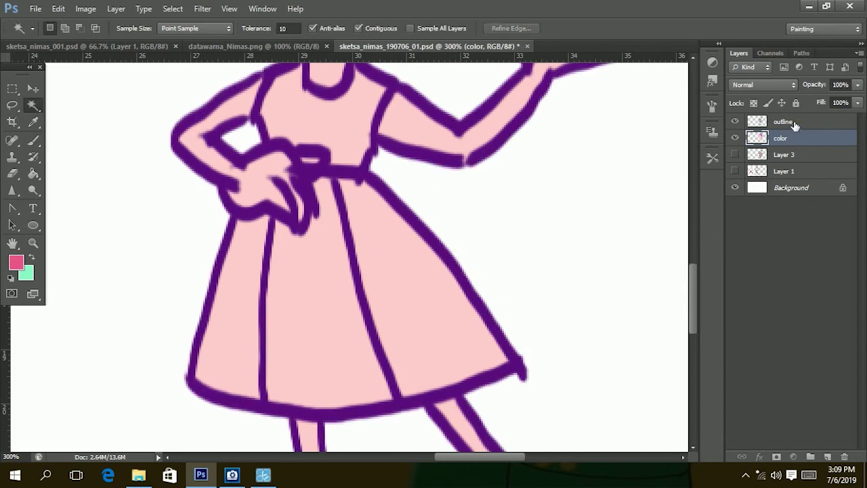
pyautogui.click(784, 121)
pyautogui.click(340, 131)
pyautogui.keyDown('shift'); pyautogui.click(326, 248); pyautogui.keyUp('shift')
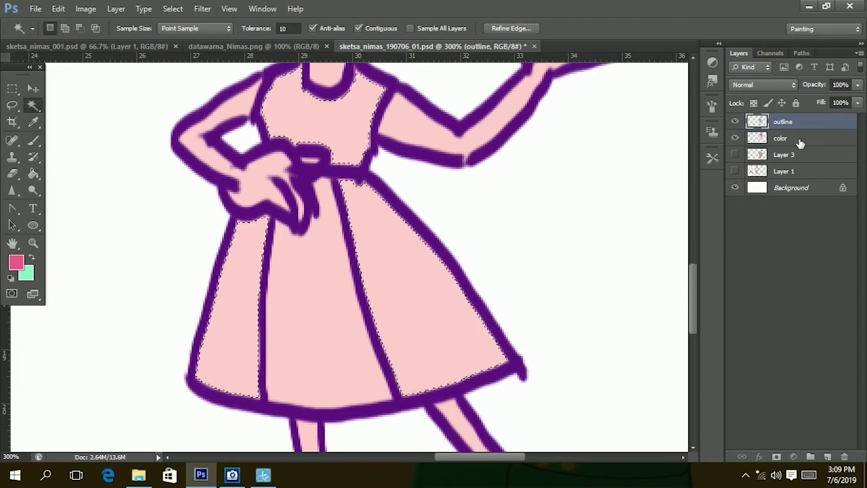
pyautogui.click(800, 141)
pyautogui.click(173, 8)
pyautogui.click(318, 169)
pyautogui.click(494, 161)
# - Fill the bodice and side panels mint green on the color layer and deselect
pyautogui.click(58, 8)
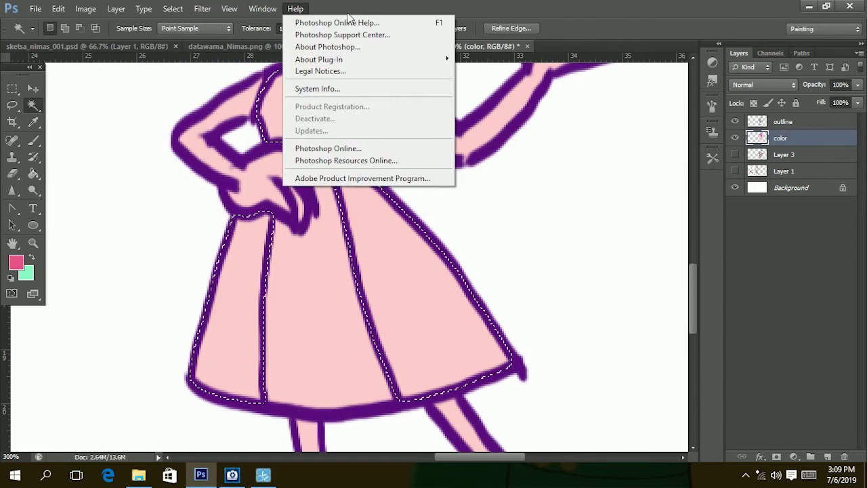
pyautogui.press('Escape')
pyautogui.press('x')
pyautogui.hotkey('shift', 'F5')
pyautogui.press('Return')
pyautogui.hotkey('ctrl', 'd')
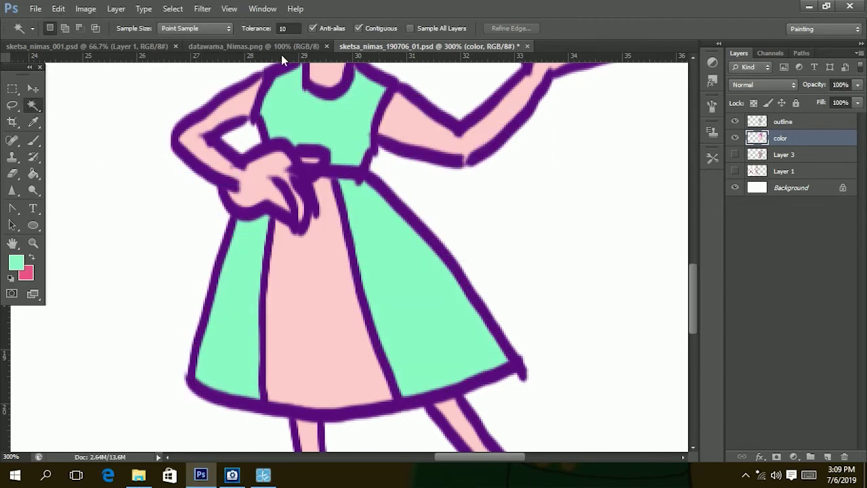
# - Sample the skirt pink from the colour-code sheet as the foreground colour
pyautogui.click(280, 48)
pyautogui.press('i')
pyautogui.click(16, 262)
pyautogui.click(134, 251)
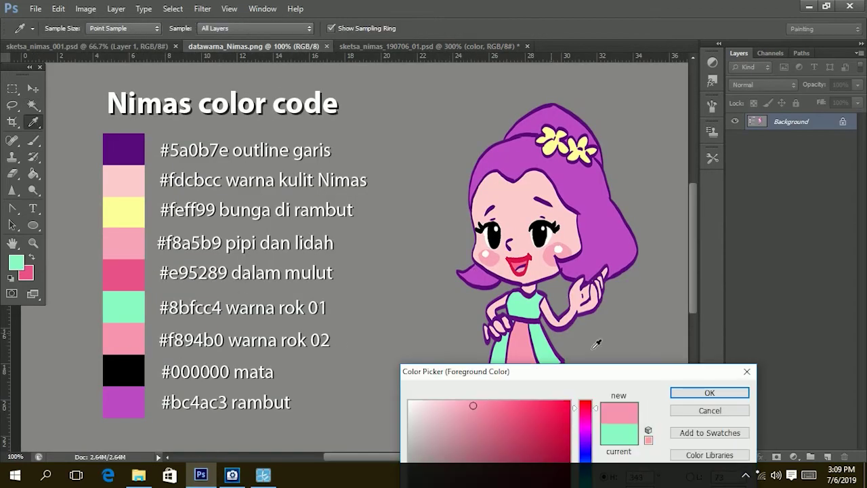
pyautogui.click(709, 392)
pyautogui.press('w')
pyautogui.click(427, 46)
# - Select the middle skirt panel, expand it, and fill it pink
pyautogui.hotkey('alt', ']')
pyautogui.click(307, 276)
pyautogui.hotkey('alt', '[')
pyautogui.click(173, 9)
pyautogui.press('Escape')
pyautogui.click(58, 8)
pyautogui.click(128, 182)
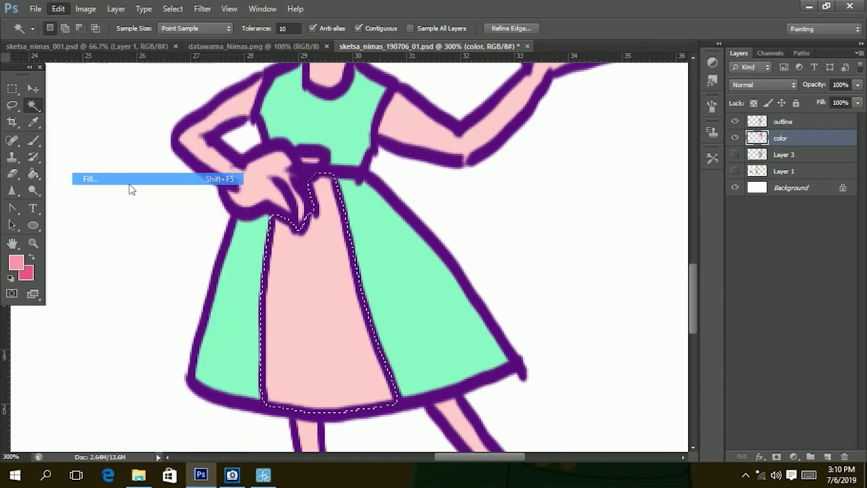
pyautogui.click(512, 119)
pyautogui.hotkey('ctrl', 'd')
pyautogui.moveTo(693, 271); pyautogui.dragTo(693, 308)
# - Sample the brown shoe colour from the sheet and Magic Wand the shoes
pyautogui.click(257, 46)
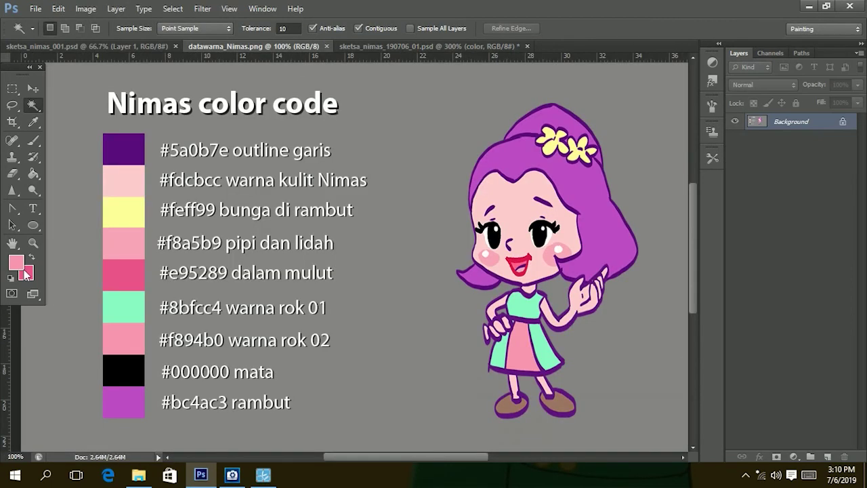
pyautogui.click(15, 262)
pyautogui.click(525, 357)
pyautogui.click(763, 403)
pyautogui.click(426, 46)
pyautogui.hotkey('alt', ']')
pyautogui.click(548, 299)
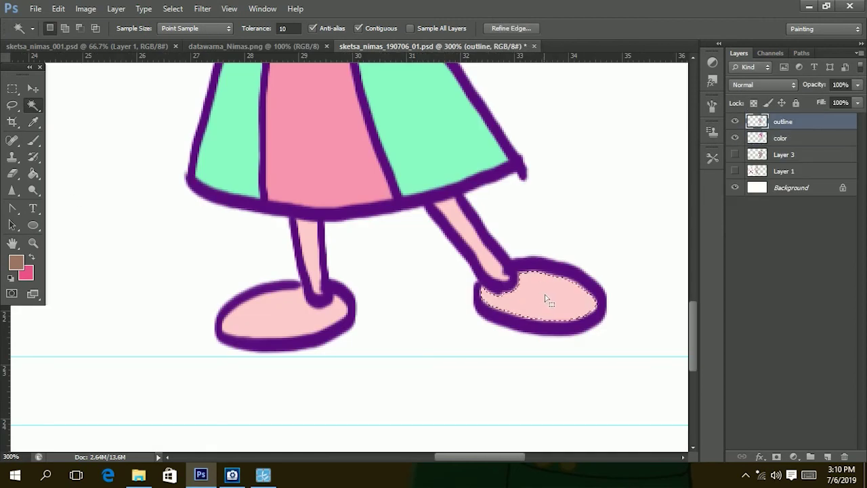
# - Expand the shoe selection, fill both shoes brown, and zoom out to the whole character
pyautogui.click(781, 138)
pyautogui.click(172, 8)
pyautogui.click(318, 170)
pyautogui.press('Return')
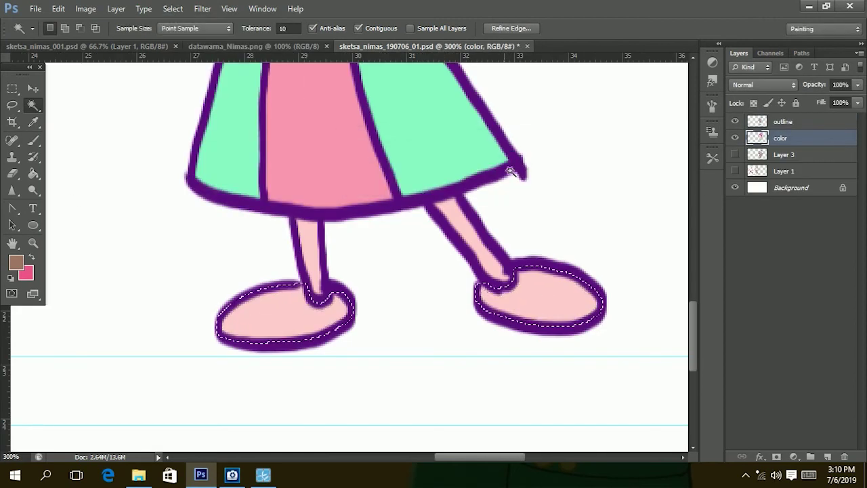
pyautogui.click(60, 8)
pyautogui.click(81, 197)
pyautogui.click(505, 75)
pyautogui.scroll(10, 338, 258)
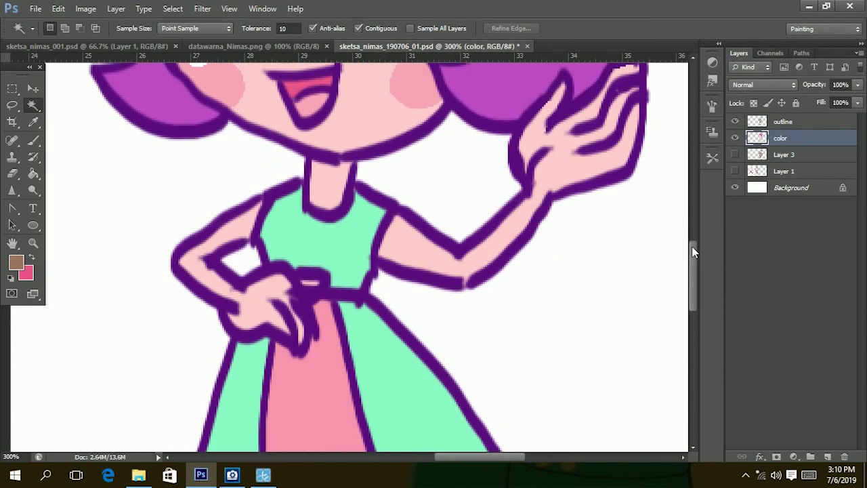
pyautogui.doubleClick(33, 243)
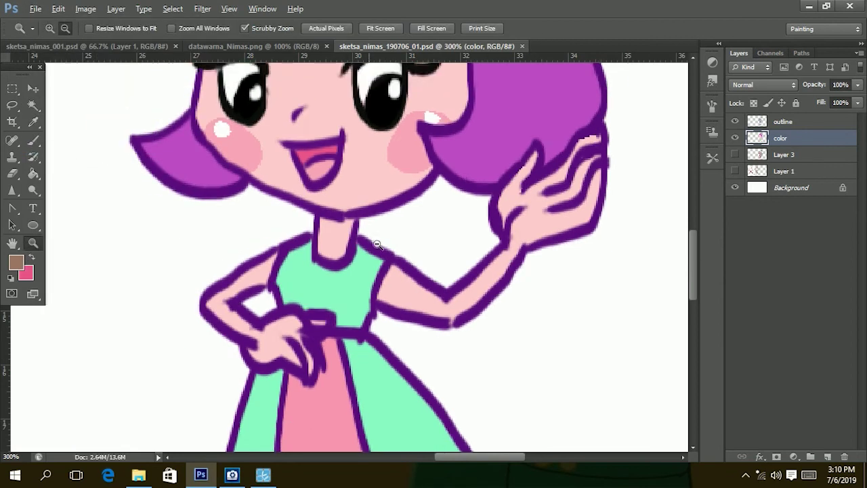
pyautogui.hotkey('alt', 'Tab')
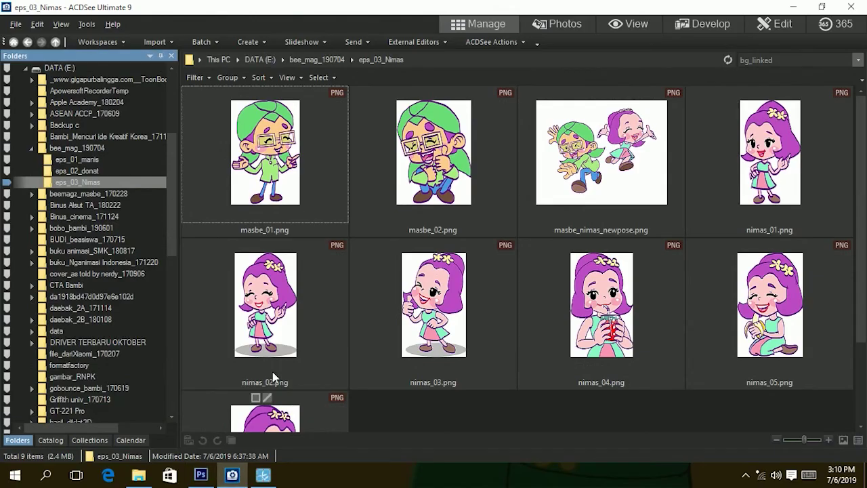
# - View the finished nimas_01.png full-screen in ACDSee
pyautogui.click(772, 136)
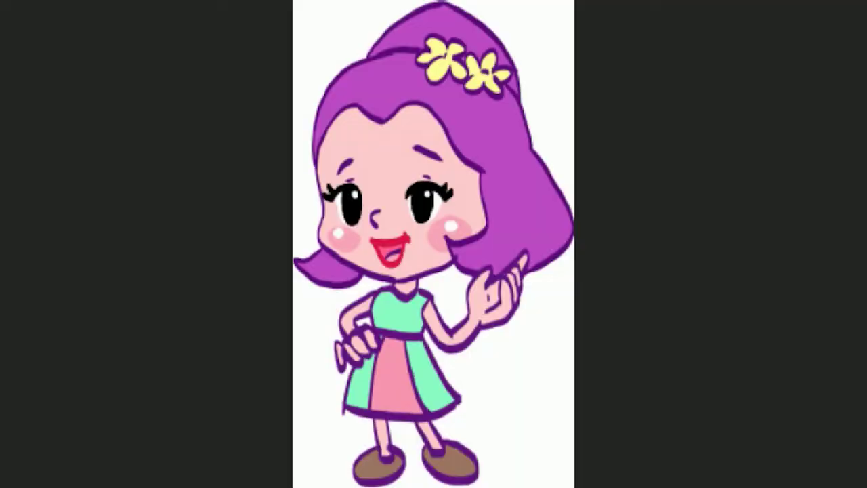